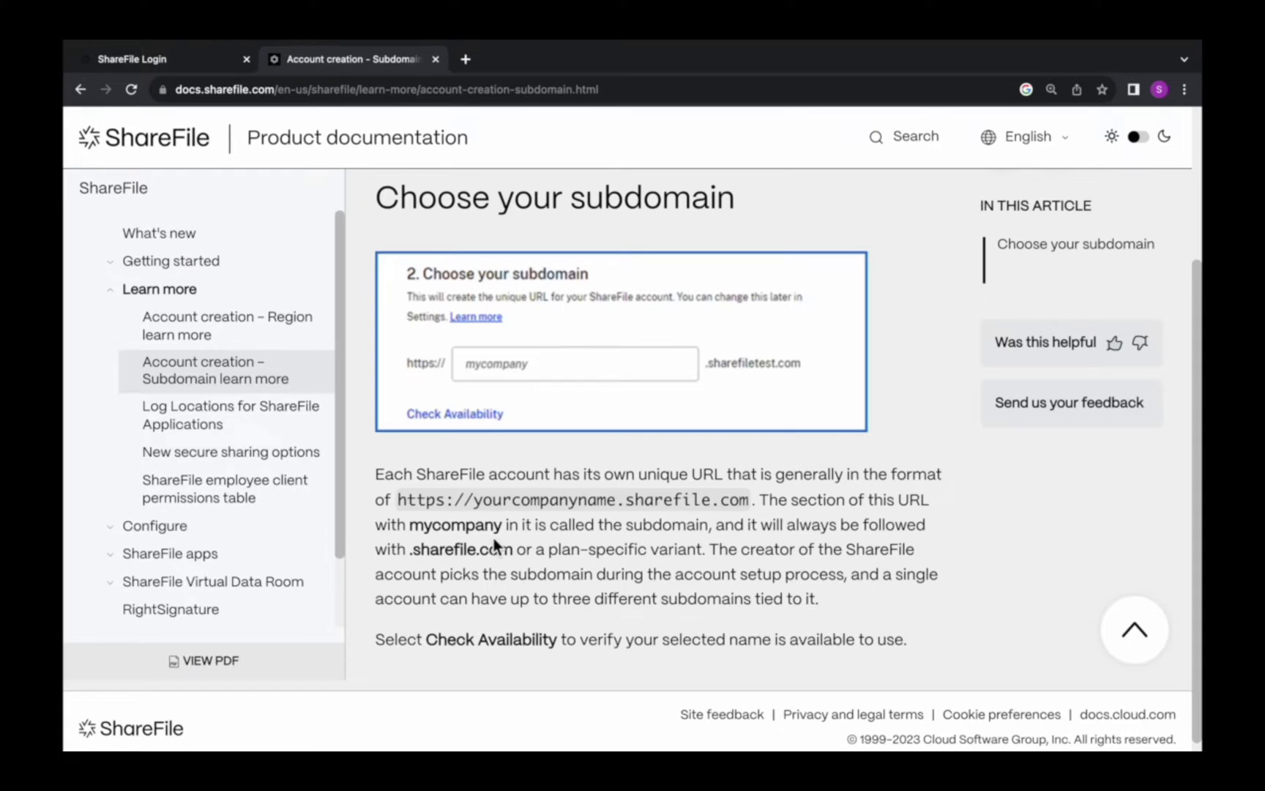
- Highlight the 'mycompany' subdomain example and the 'your' part of the URL in the article
left_click_drag(409, 525, 504, 532)
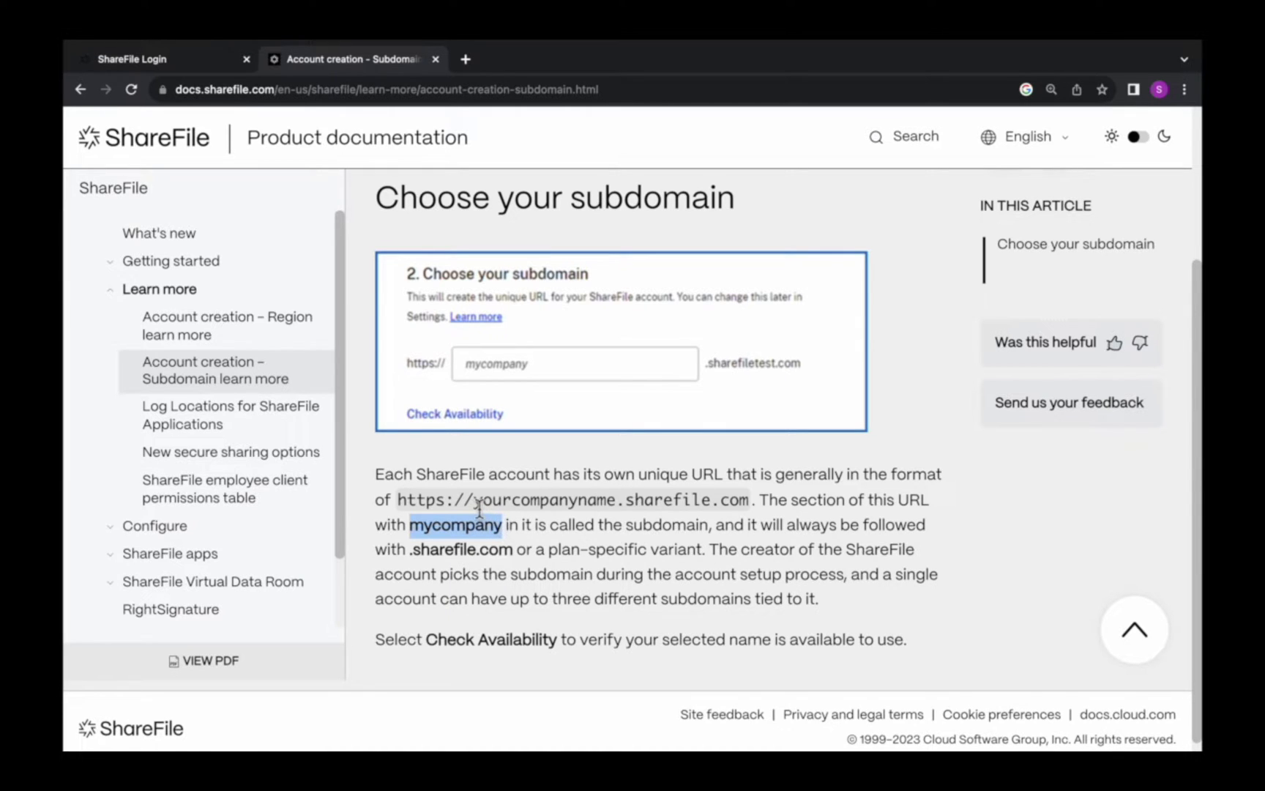
left_click_drag(473, 500, 616, 509)
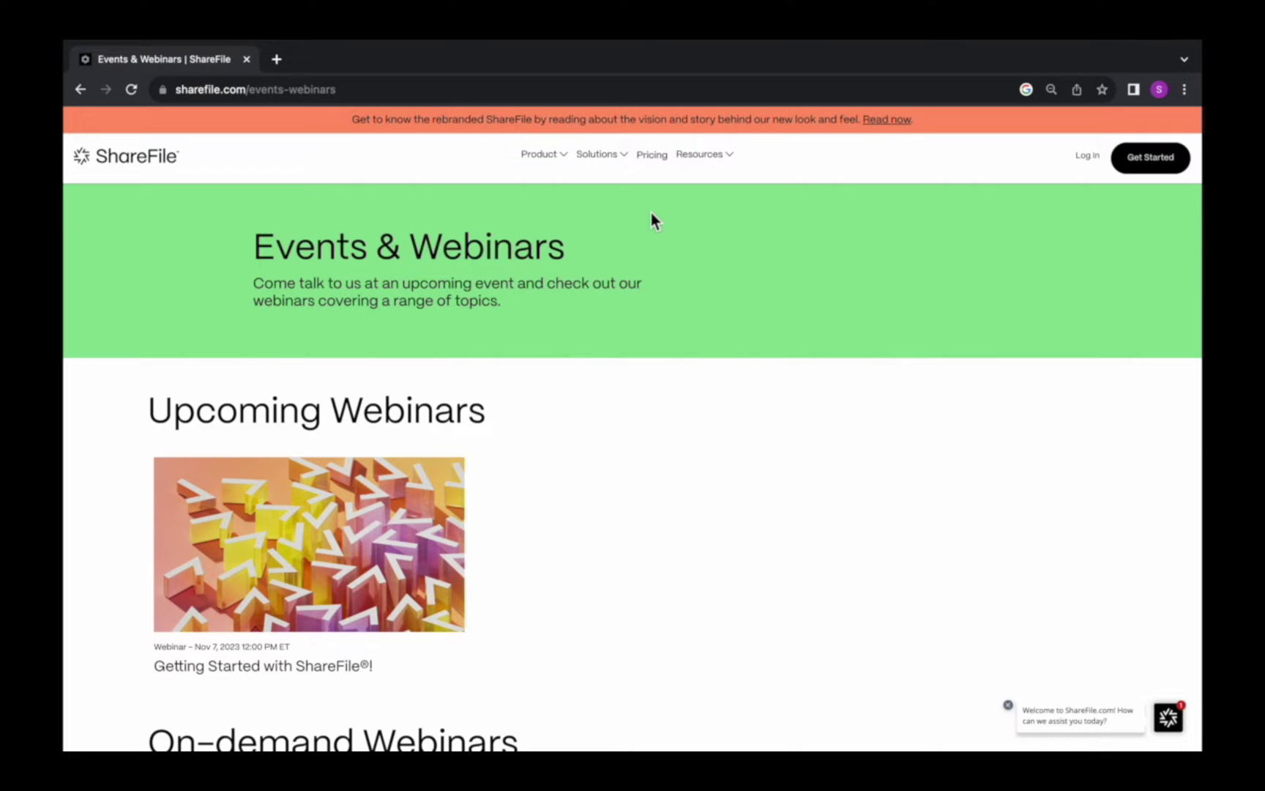
- Go to the secure.sharefile.com login page
left_click(511, 90)
type("sec")
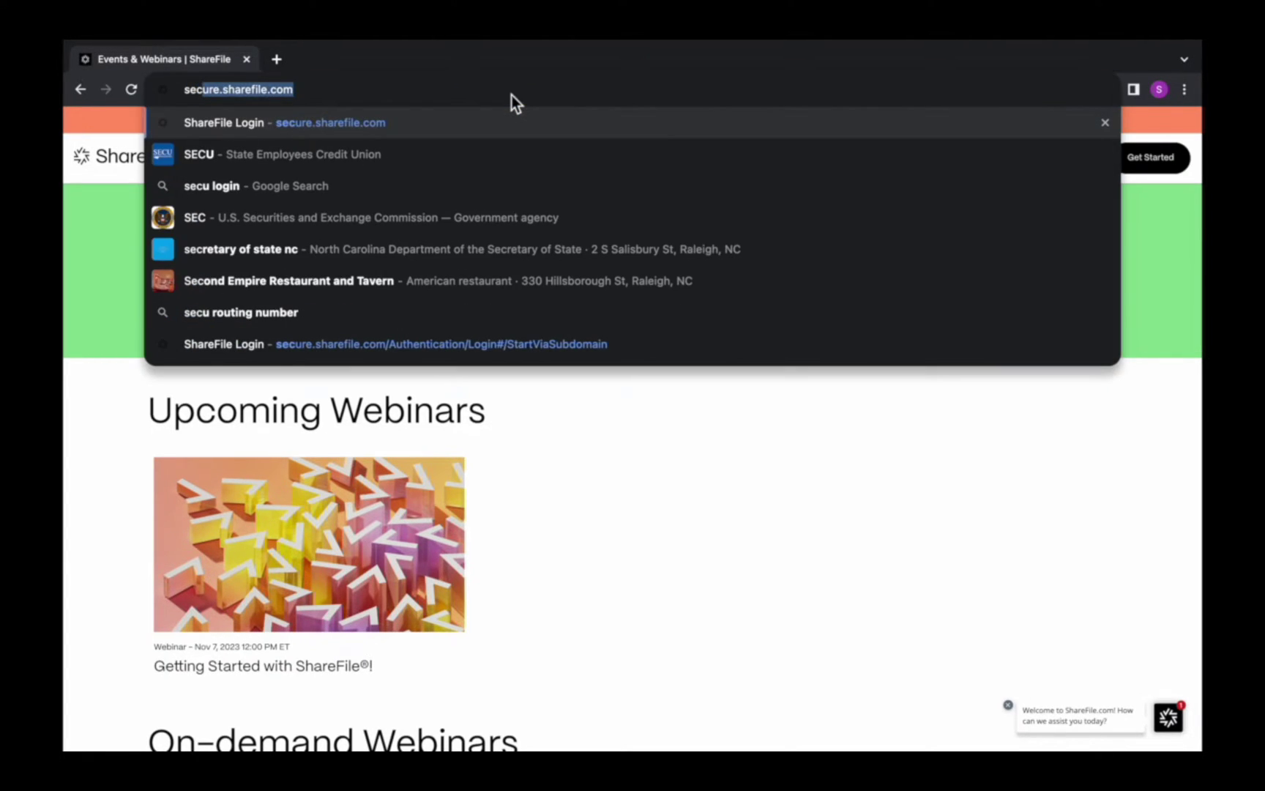
key("Return")
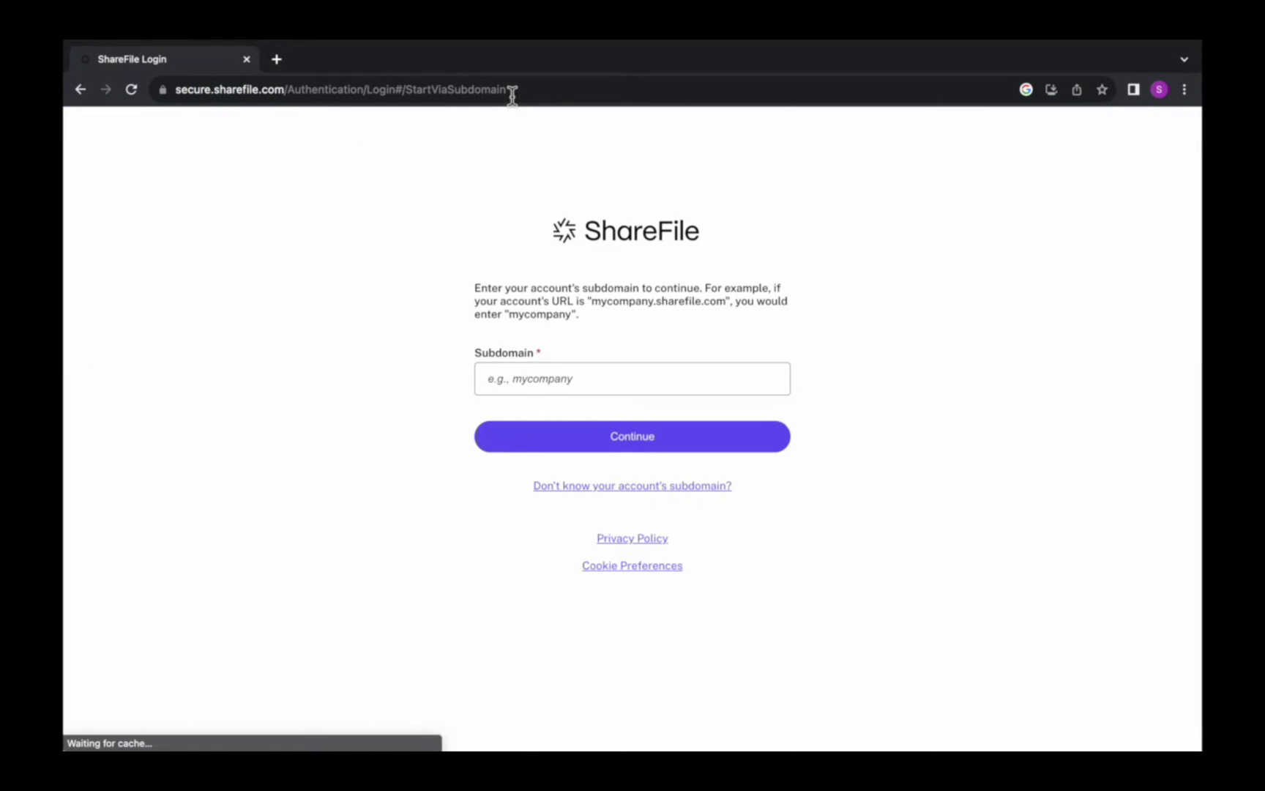
- Request a forgotten-subdomain reminder for the account's e-mail address, passing the reCAPTCHA
left_click(640, 486)
left_click(586, 384)
key("super+v")
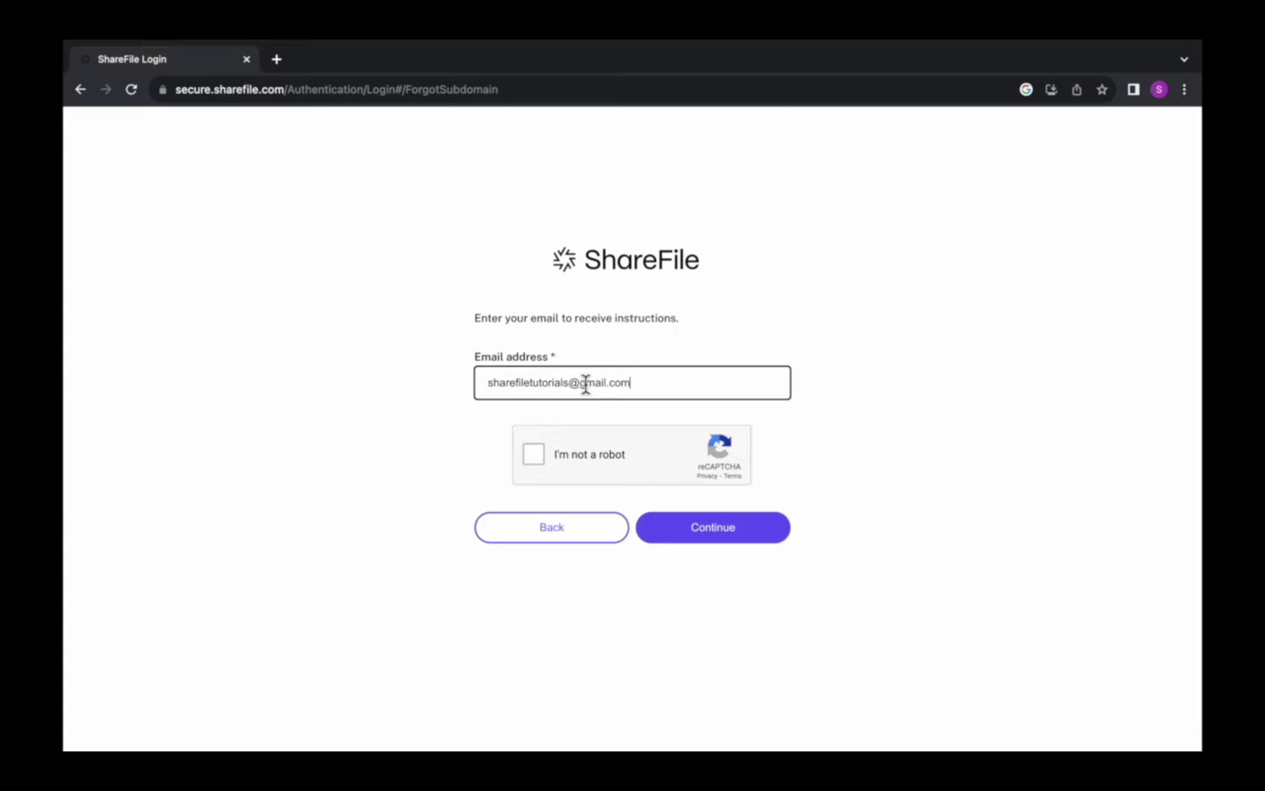
left_click(539, 457)
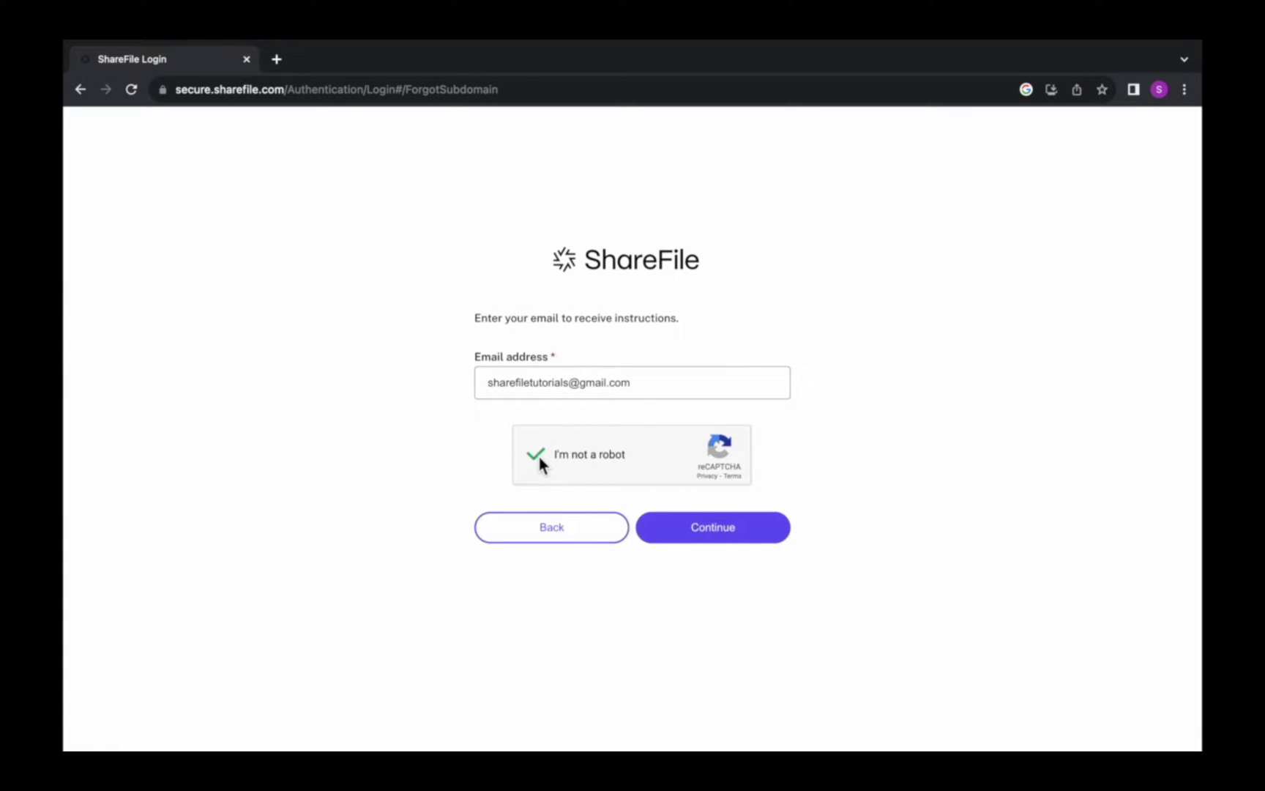
left_click(679, 521)
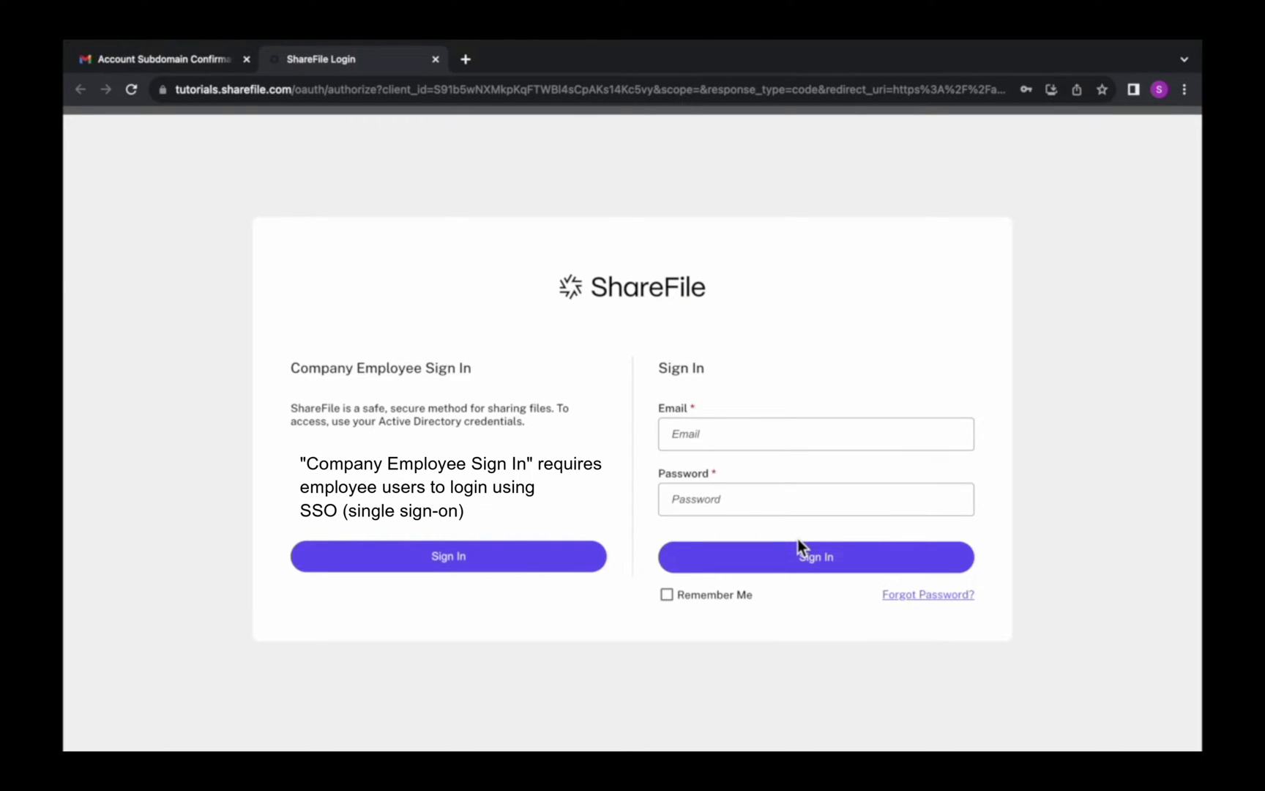
- Sign in using the browser's saved login for the account
left_click(815, 505)
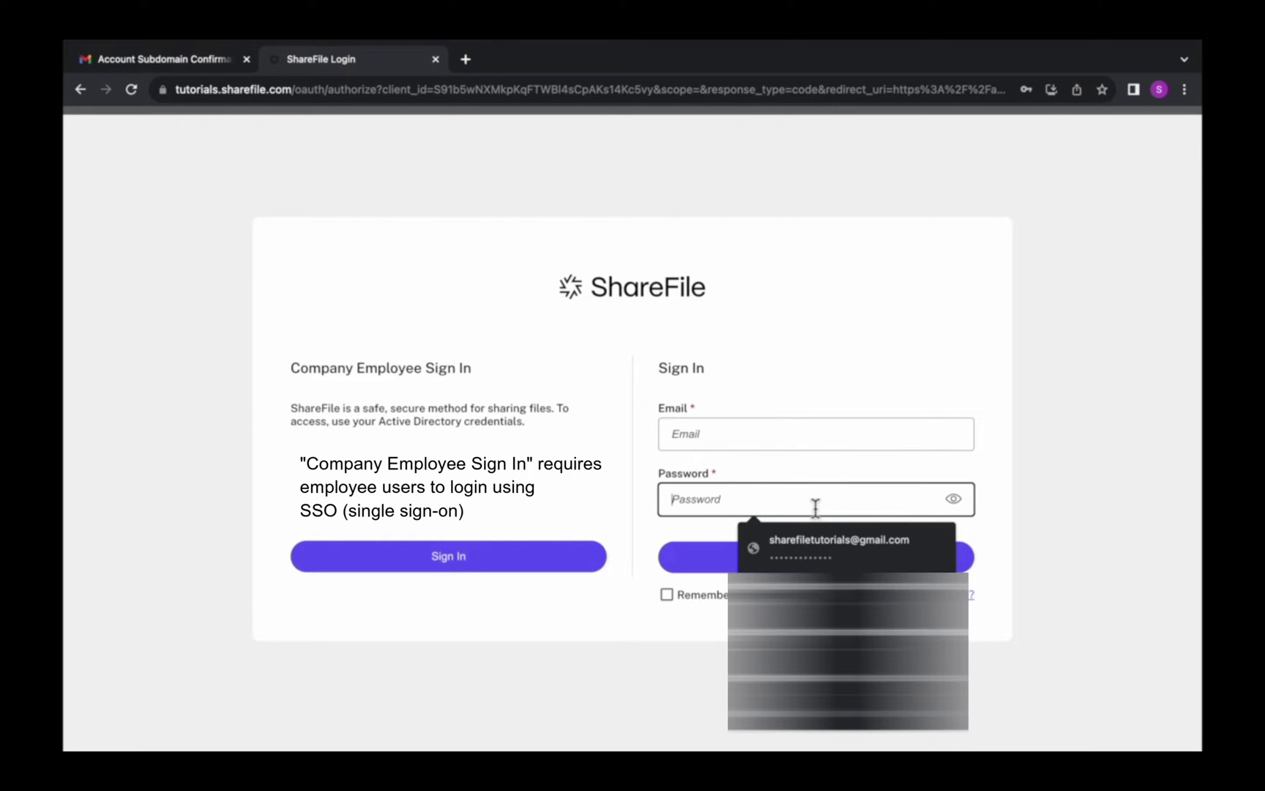
left_click(815, 549)
left_click(816, 554)
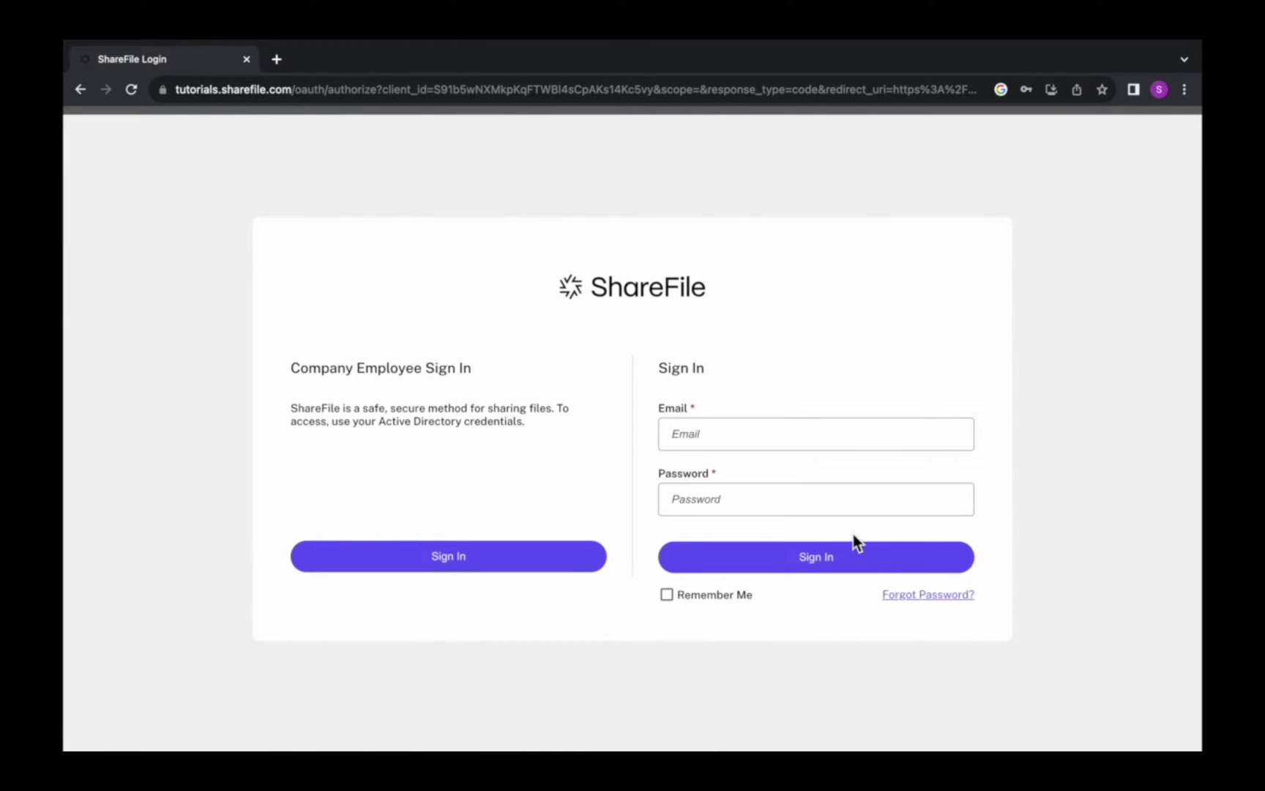
- Request a password-reset e-mail for the account's address, solving the car-image reCAPTCHA
left_click(908, 596)
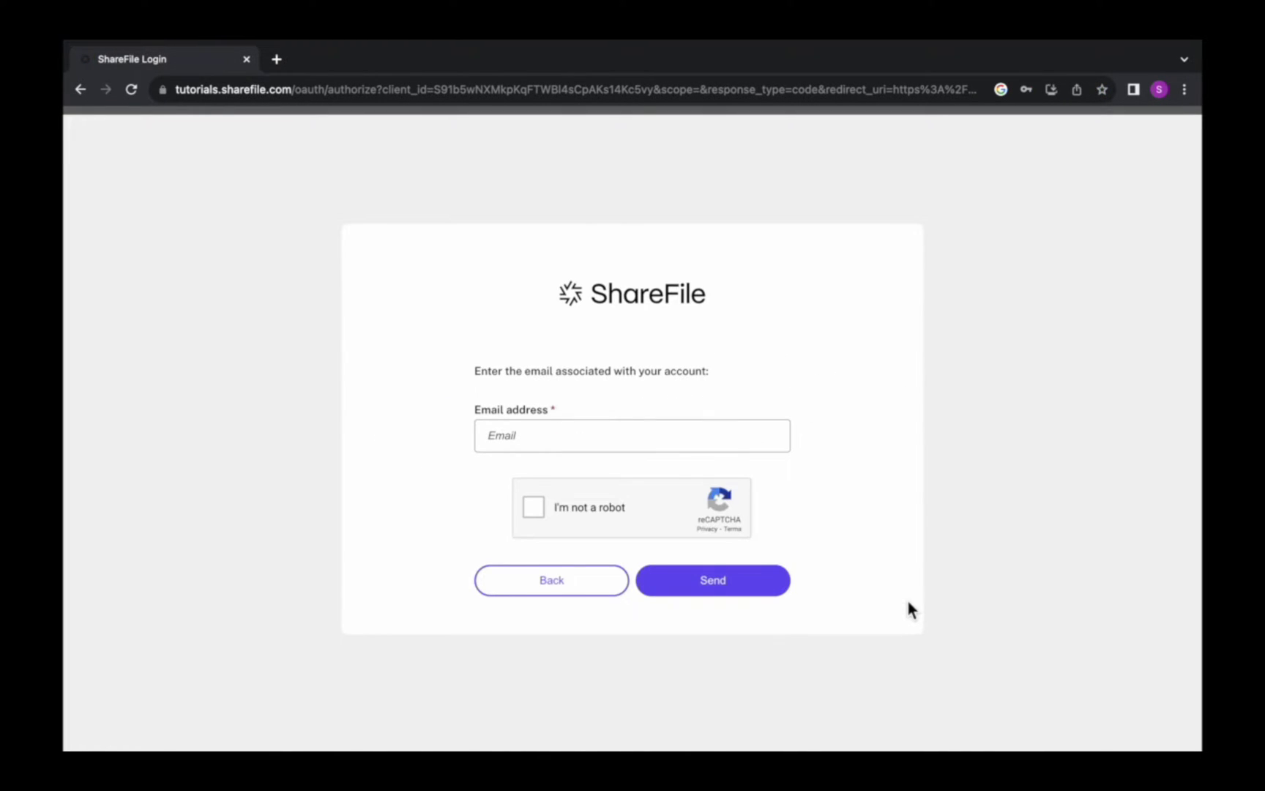
left_click(681, 438)
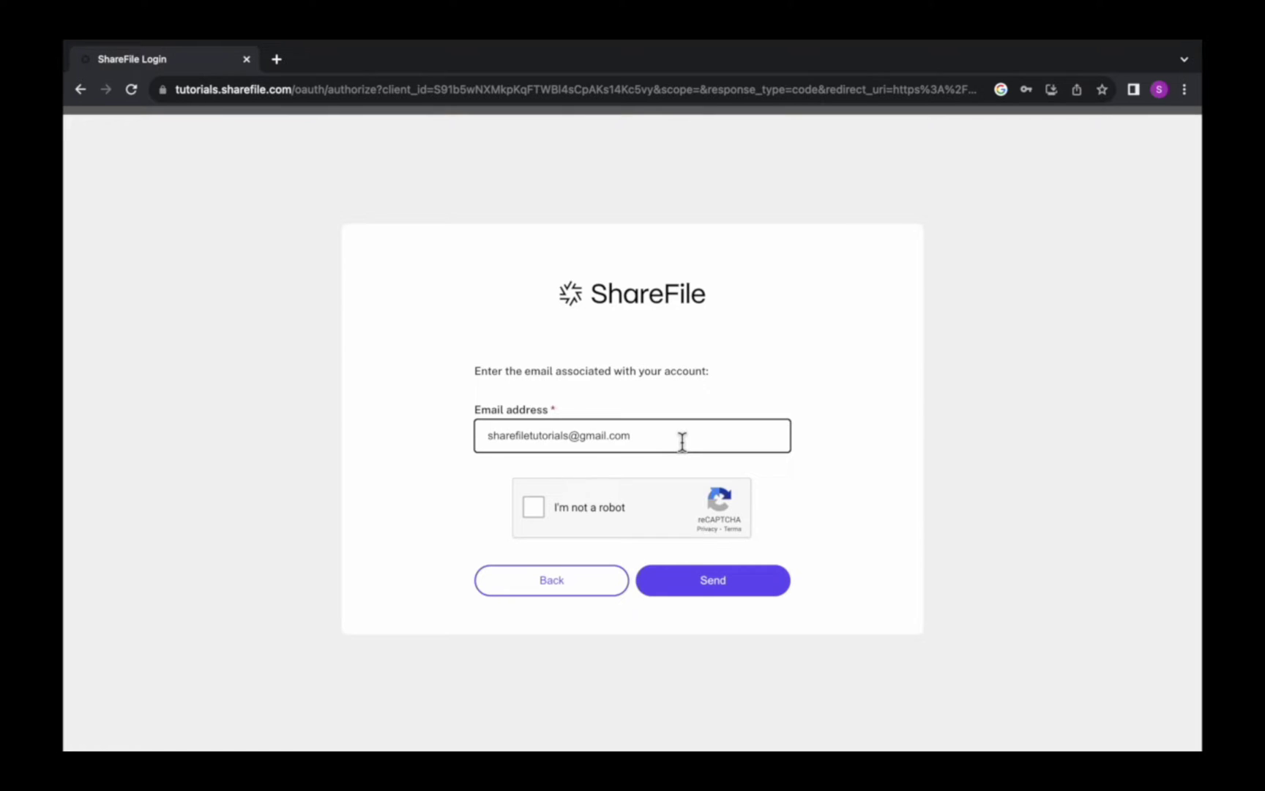
left_click(534, 506)
left_click(599, 513)
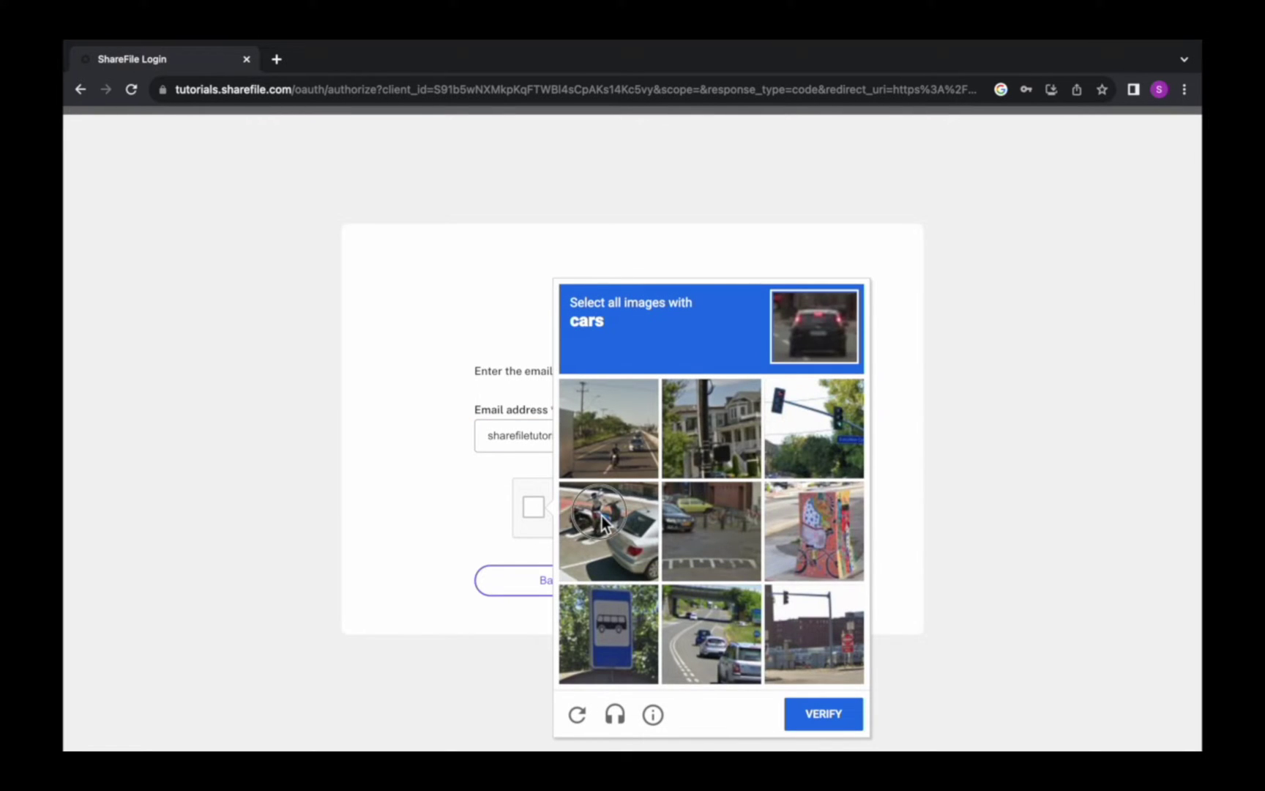
left_click(711, 543)
left_click(718, 636)
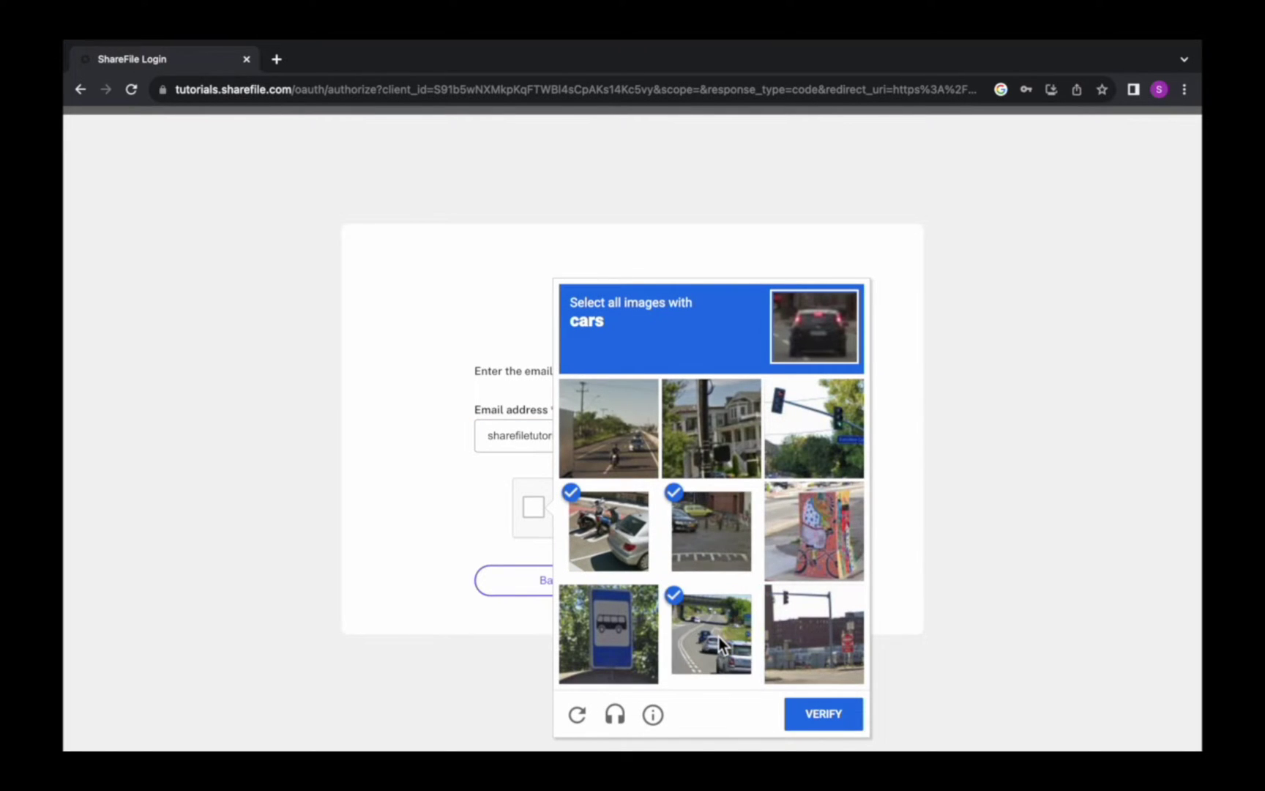
left_click(820, 714)
left_click(737, 586)
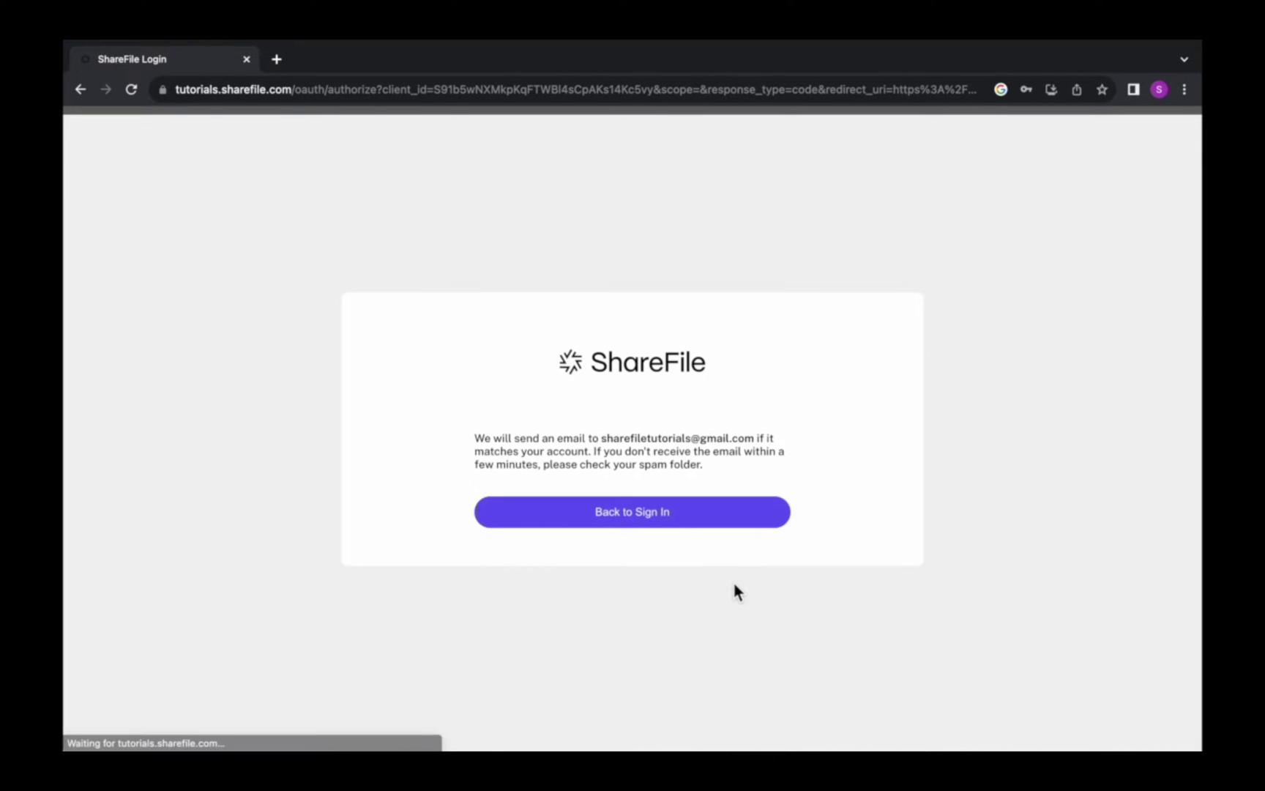
- Return to the sign-in page and sign in with the saved login
left_click(702, 522)
left_click(881, 500)
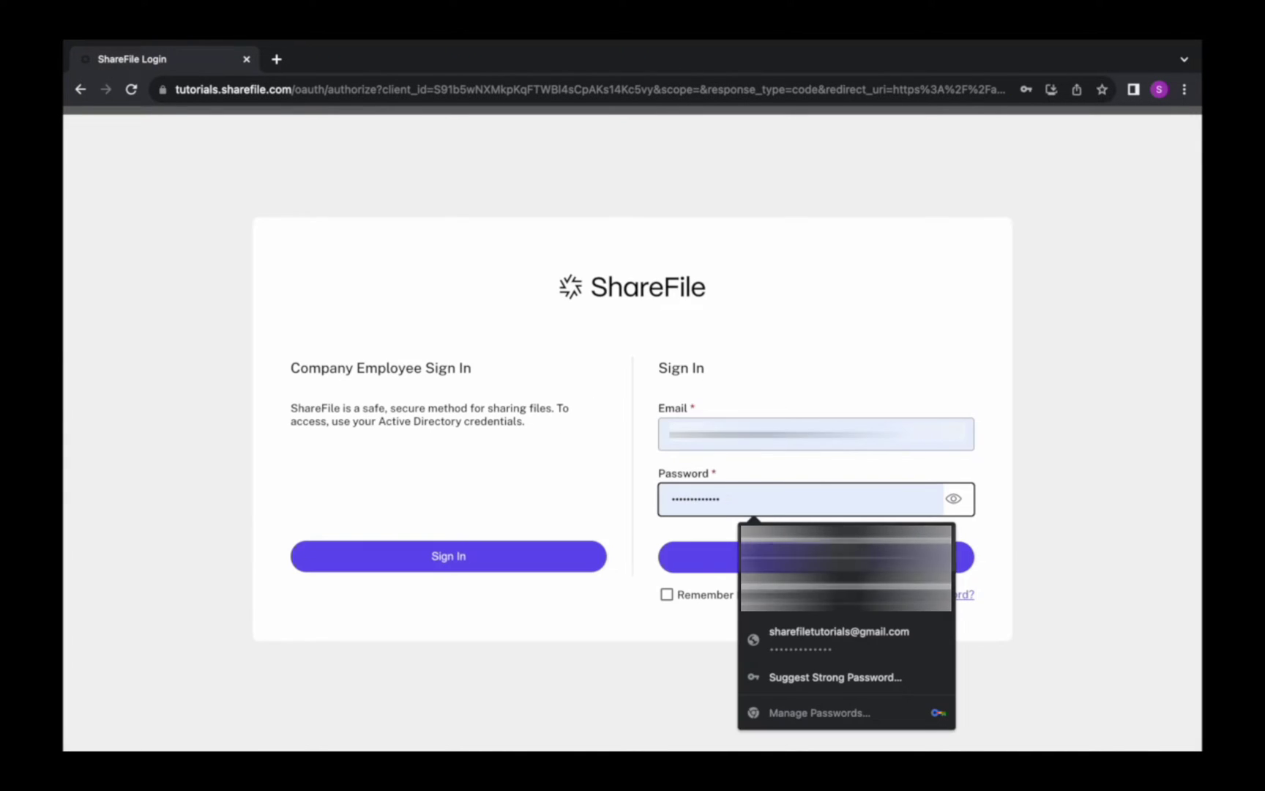
left_click(869, 638)
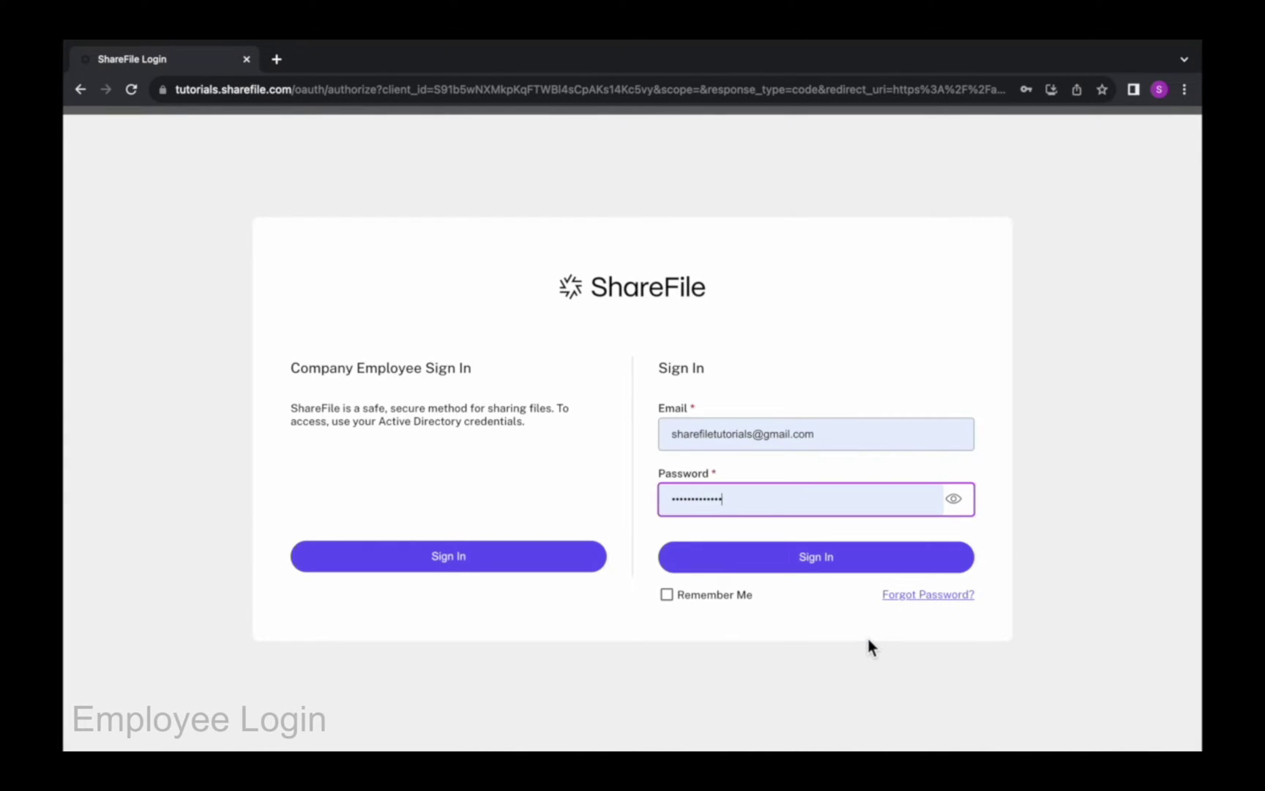
left_click(855, 566)
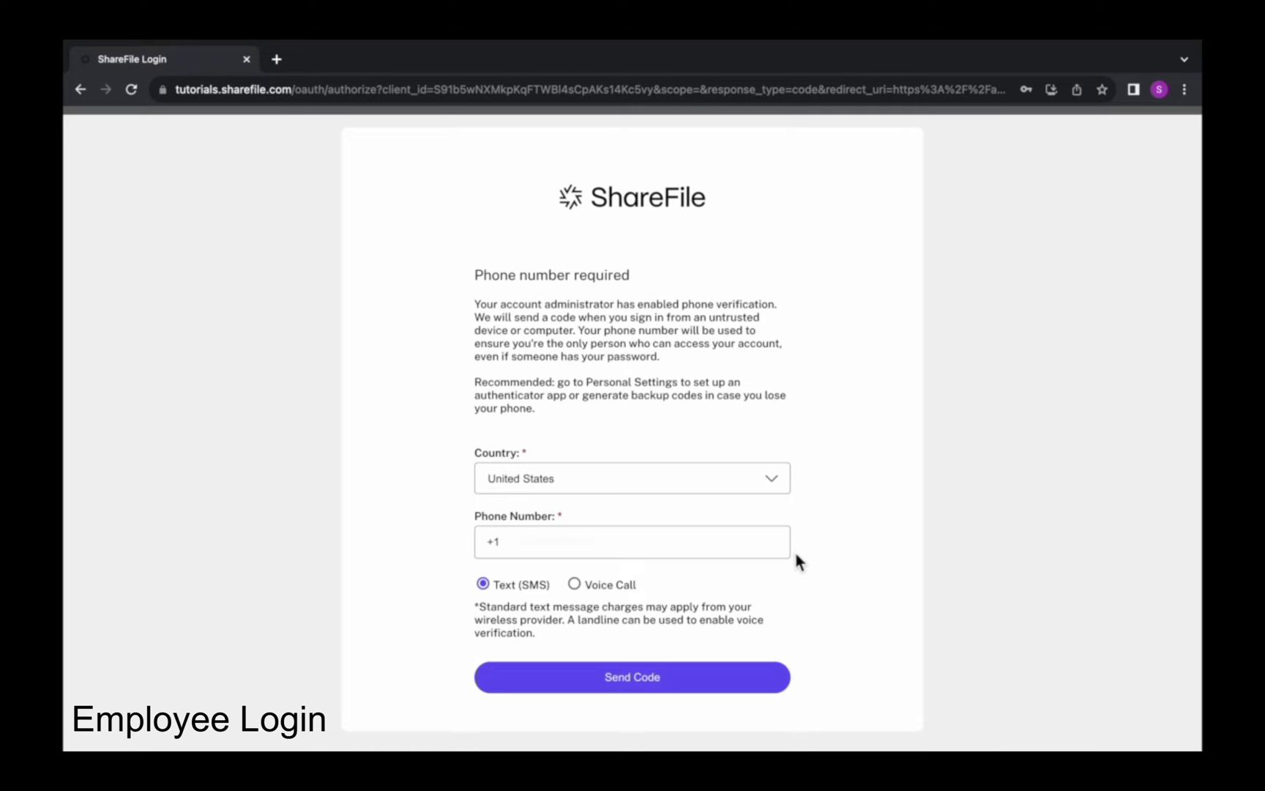
- Register the phone number, verify the texted code, then request a new code by text
left_click(763, 543)
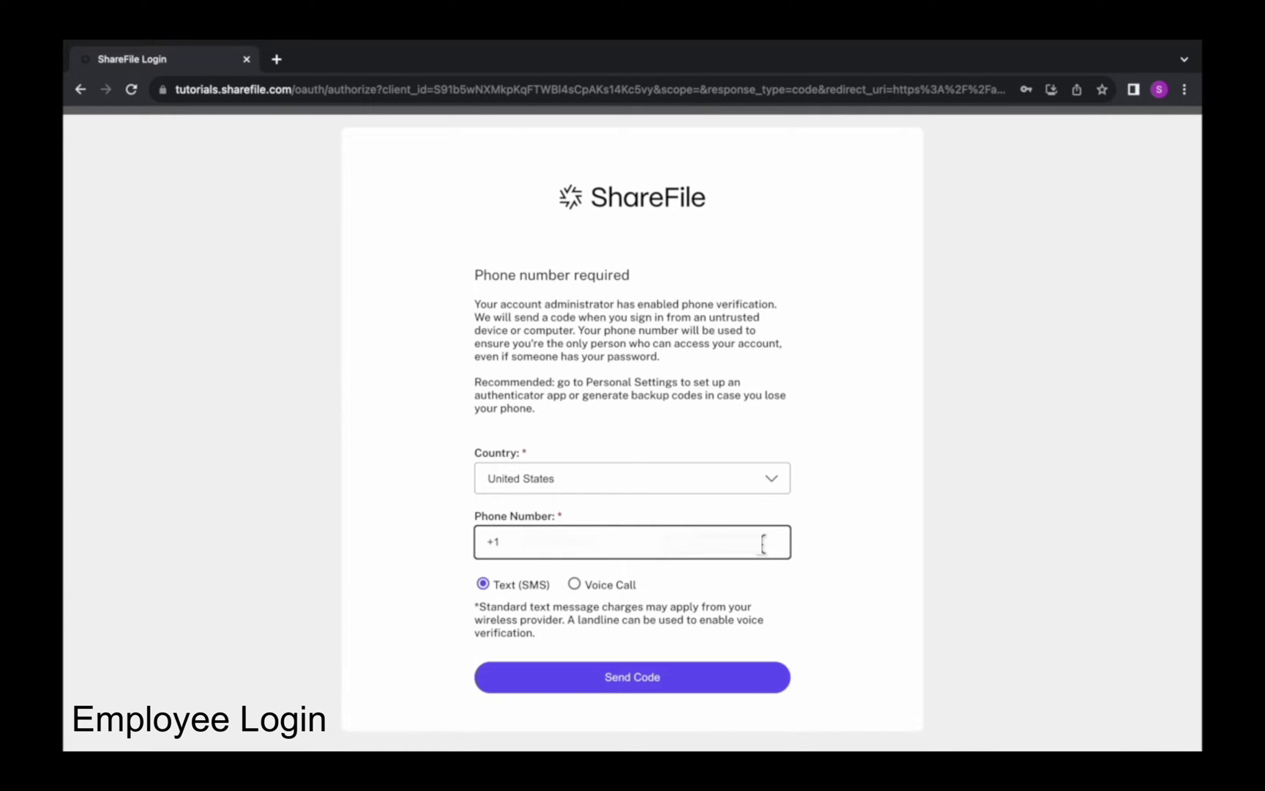
type("919")
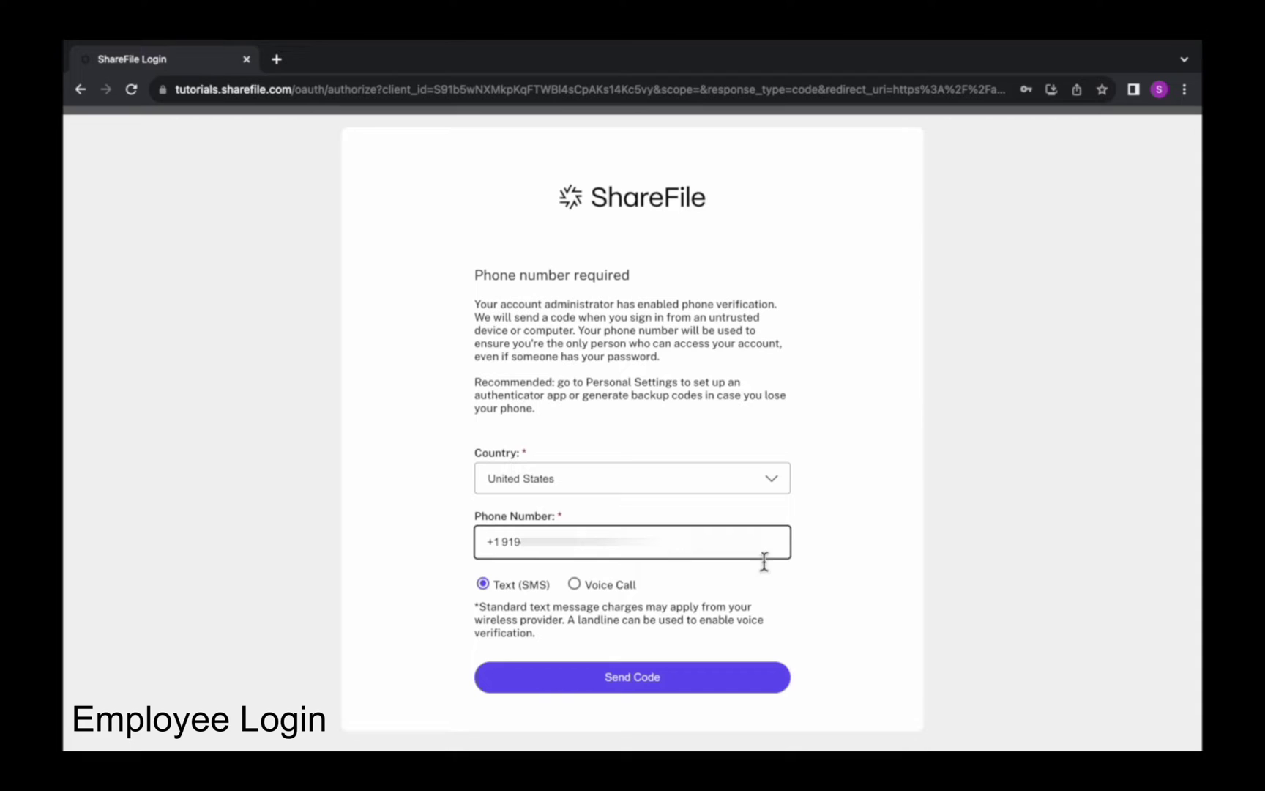
left_click(742, 679)
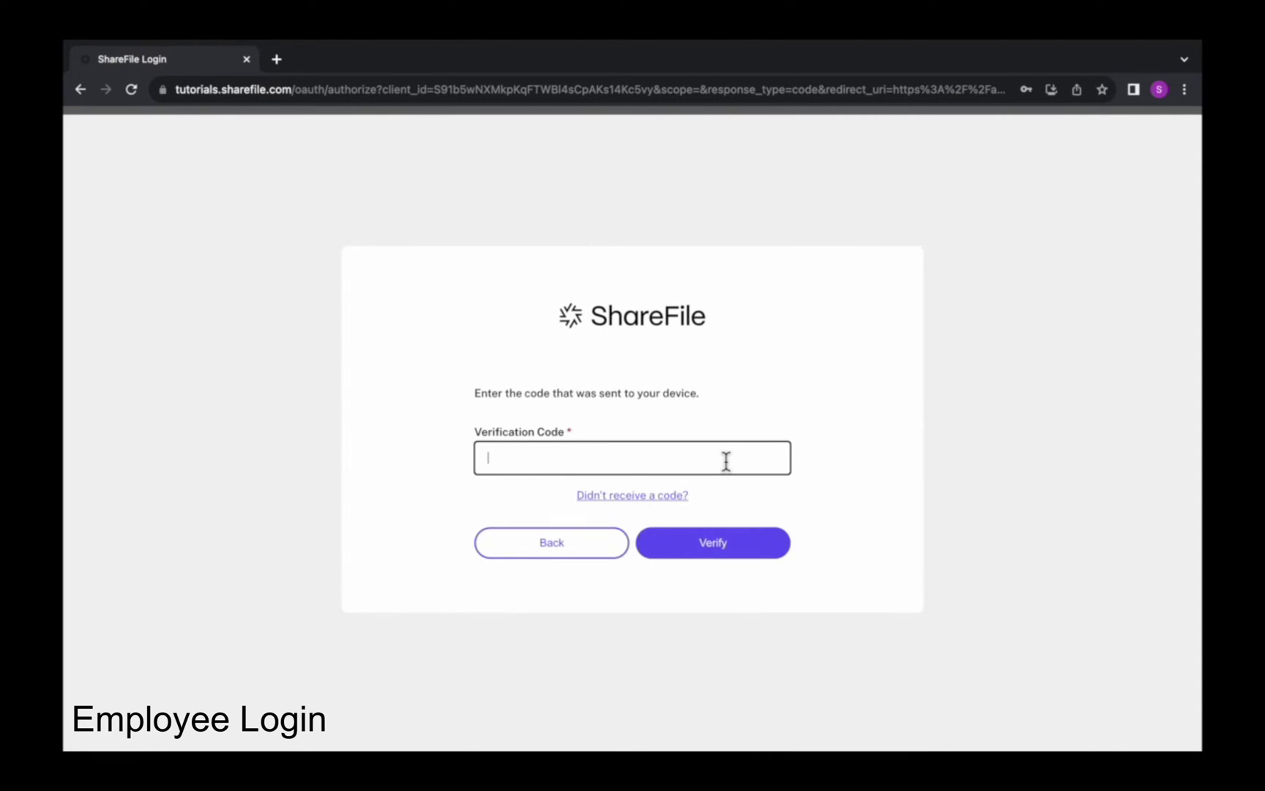
left_click(754, 542)
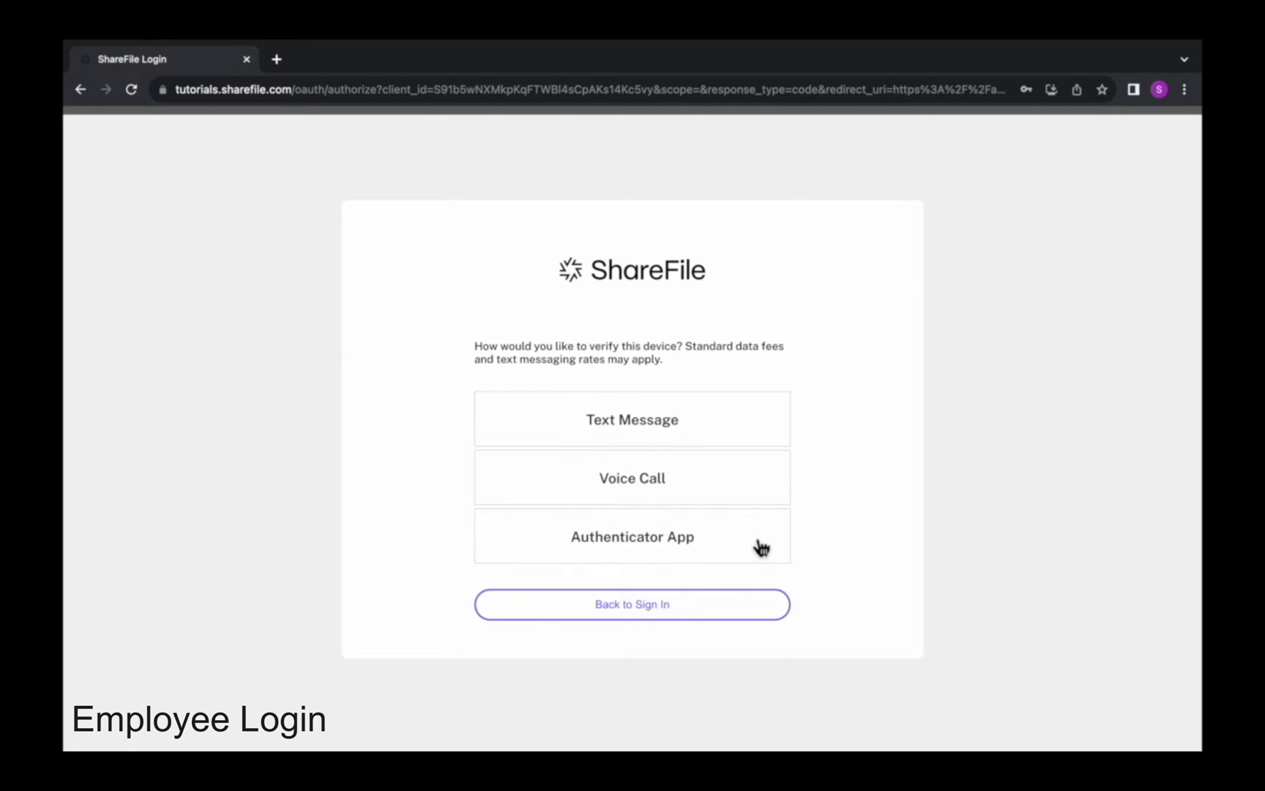
left_click(740, 441)
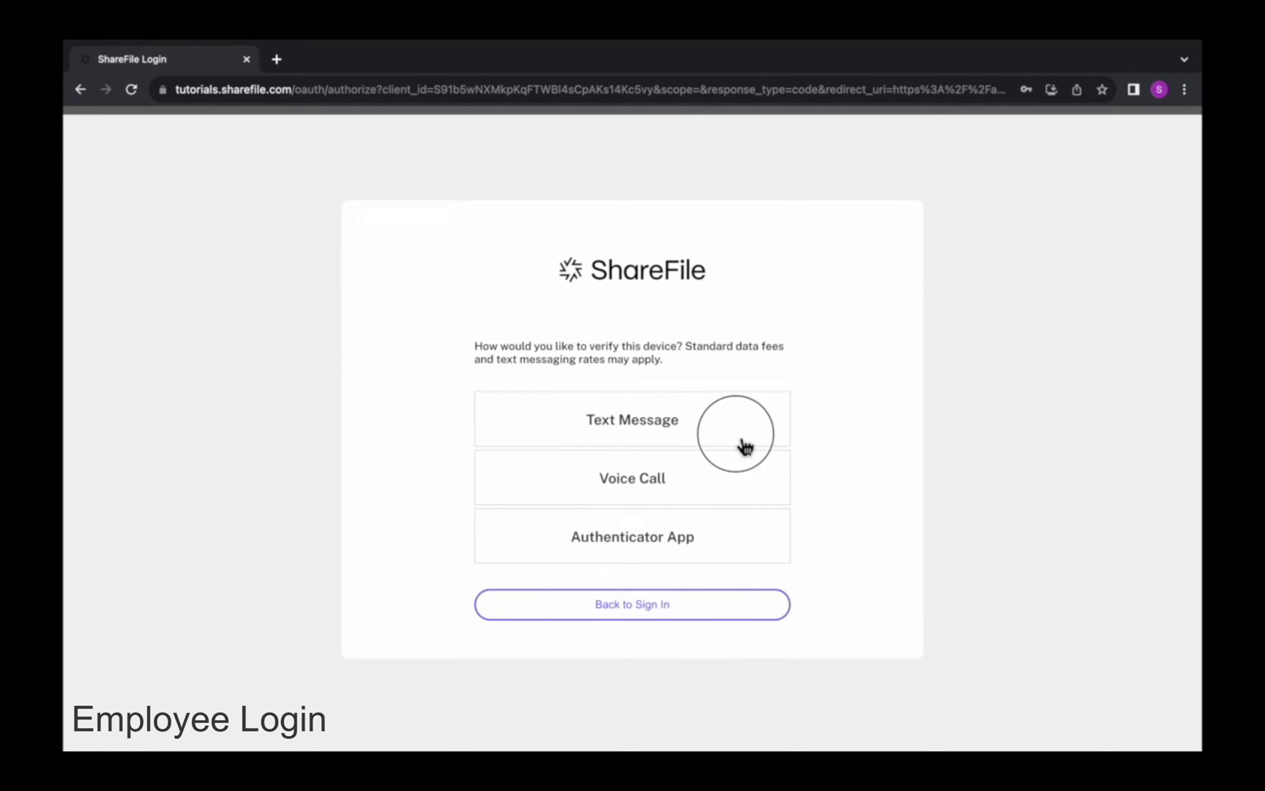
left_click(724, 454)
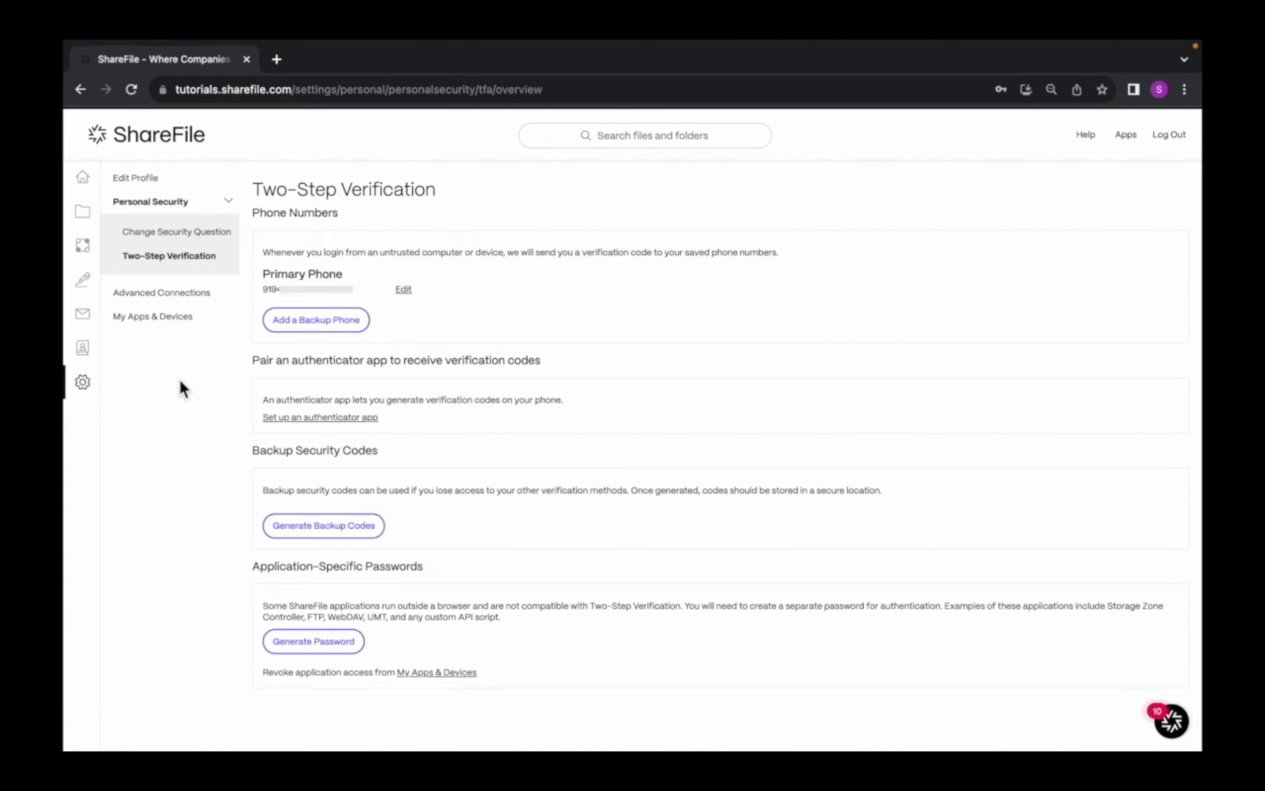
- View the authenticator-app pairing's manual-entry secret key, then return to the two-step verification overview
left_click(297, 424)
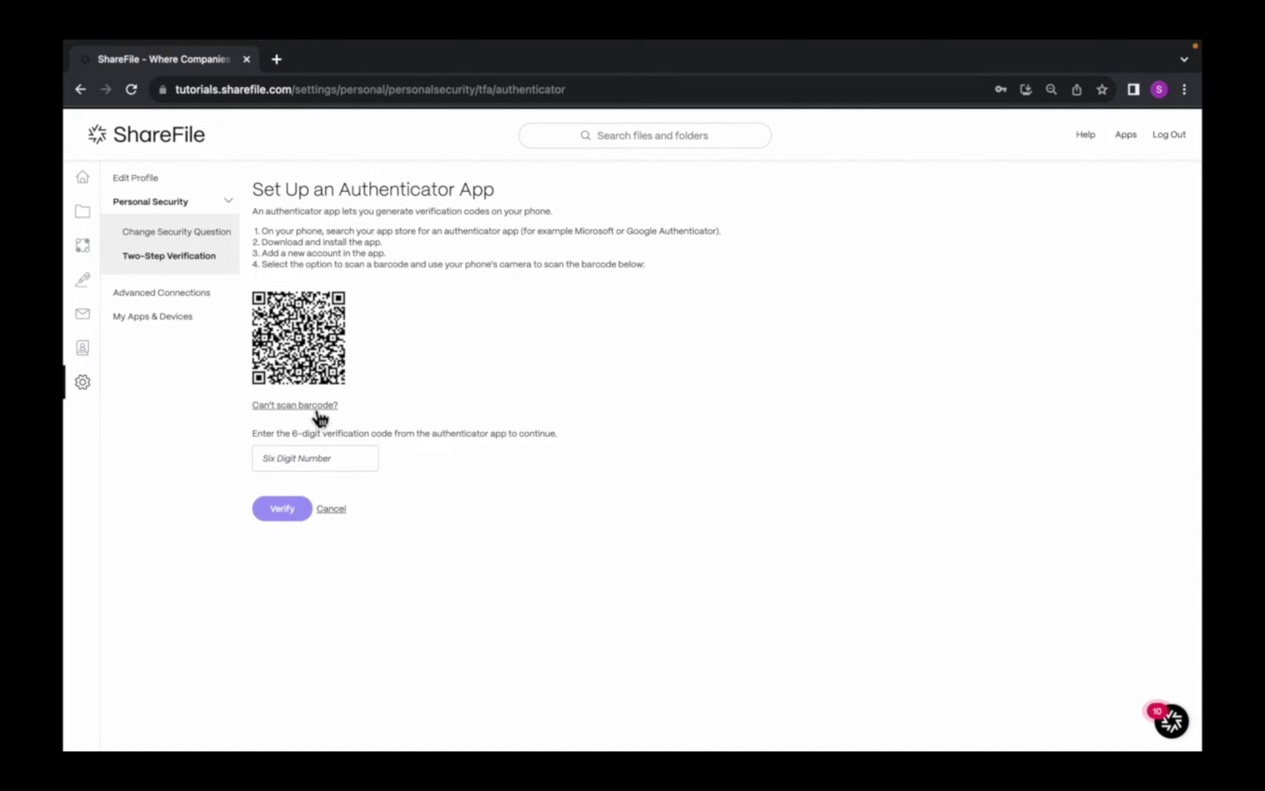
left_click(317, 407)
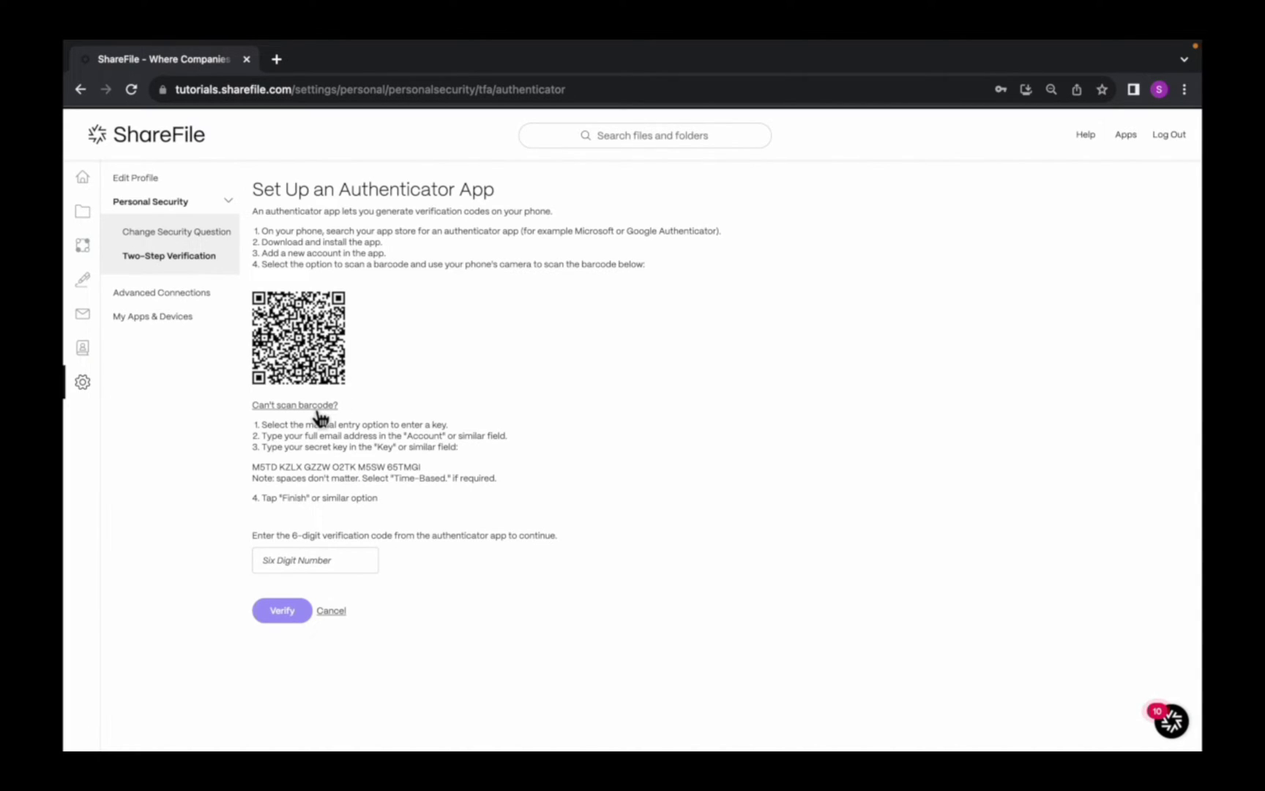
key("alt+Left")
- Generate a new set of backup codes, copy them, and print them
left_click(337, 533)
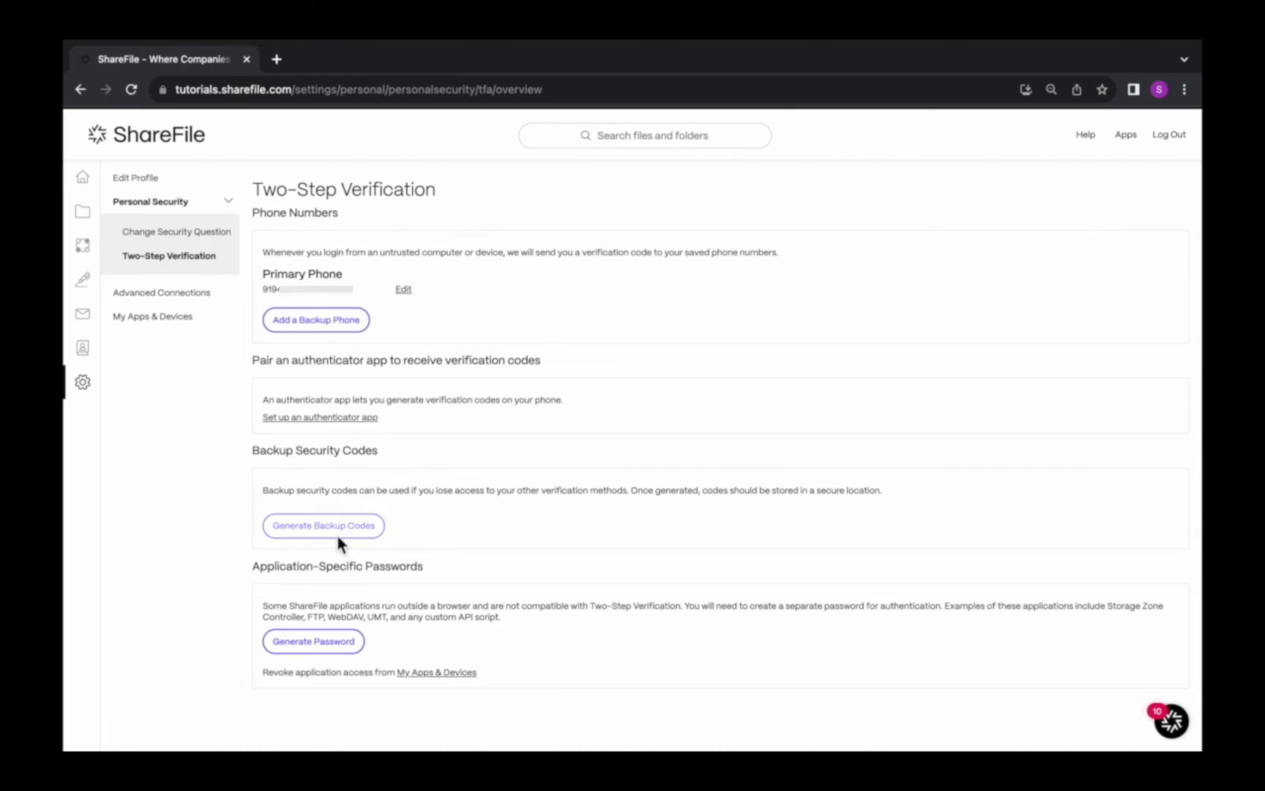
left_click(502, 522)
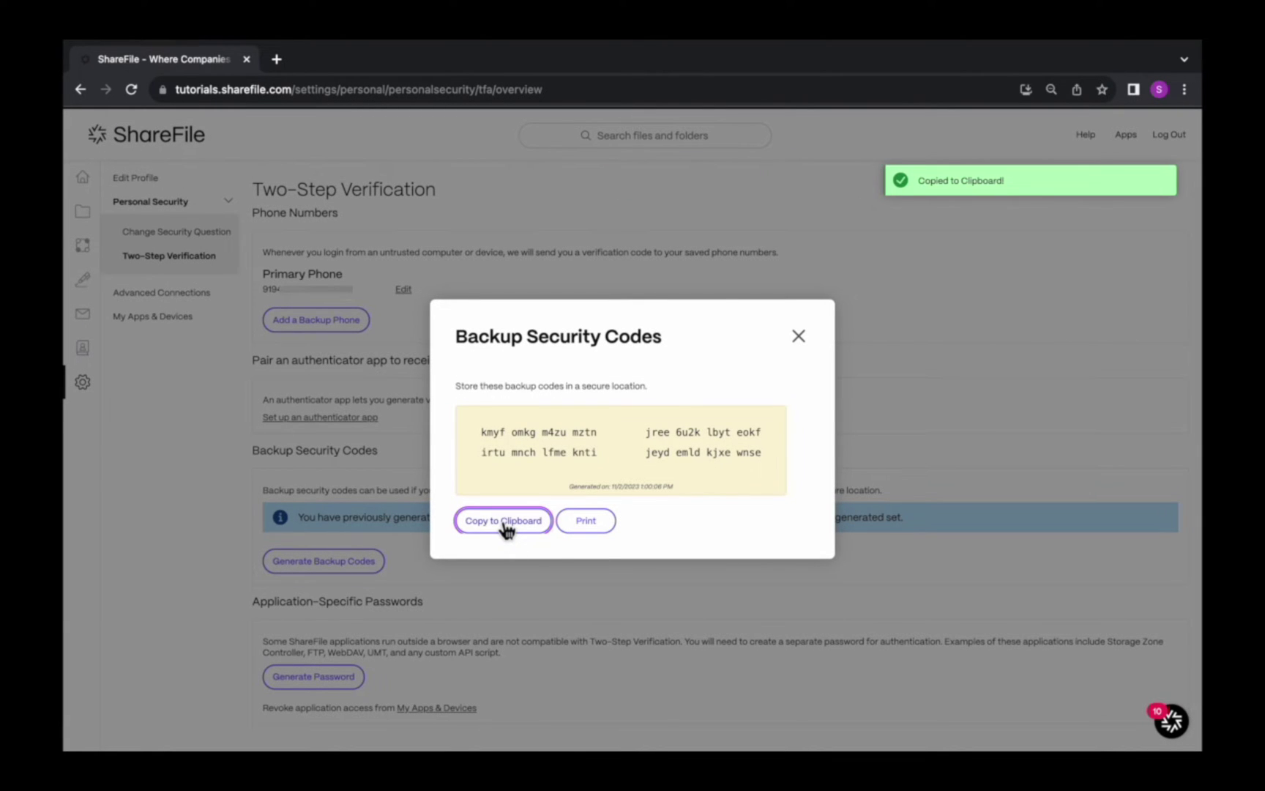
left_click(595, 522)
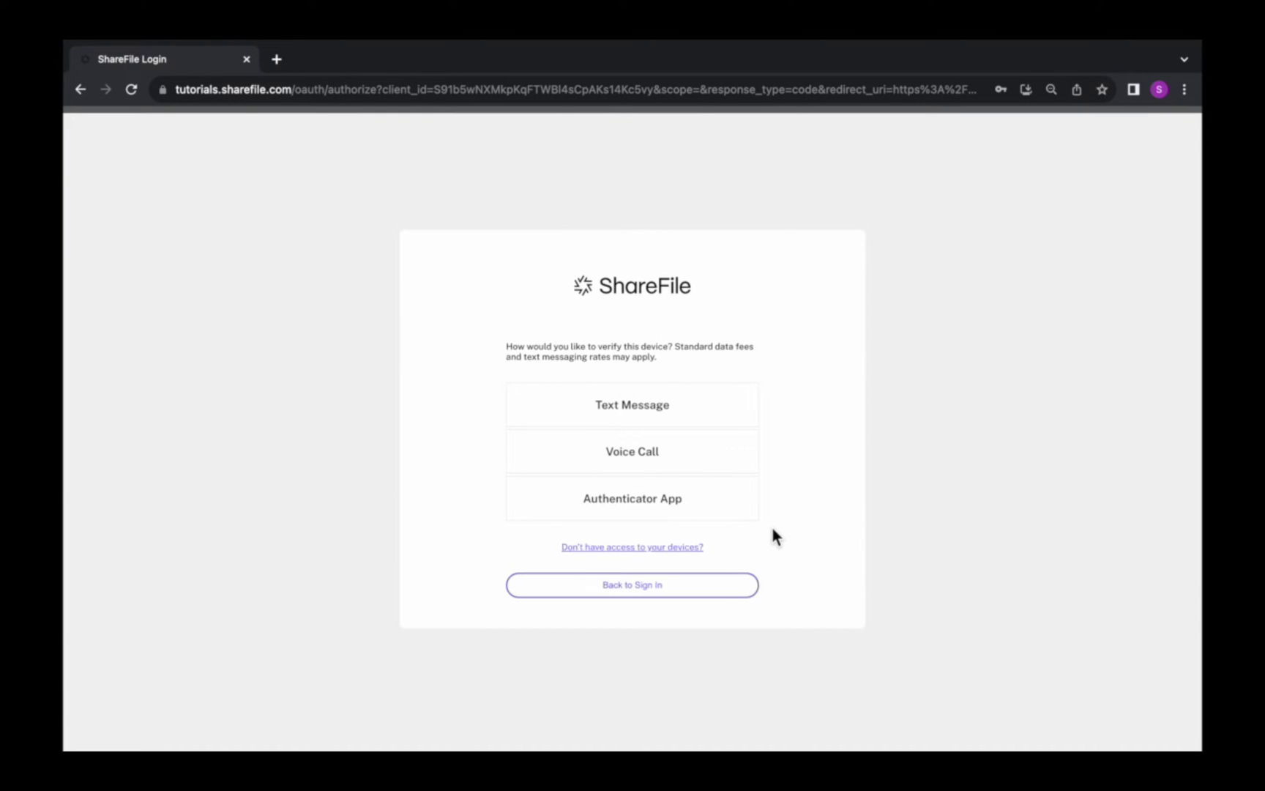
- Get the sign-in verification code by text message and mark this computer as trusted
left_click(712, 407)
left_click(674, 454)
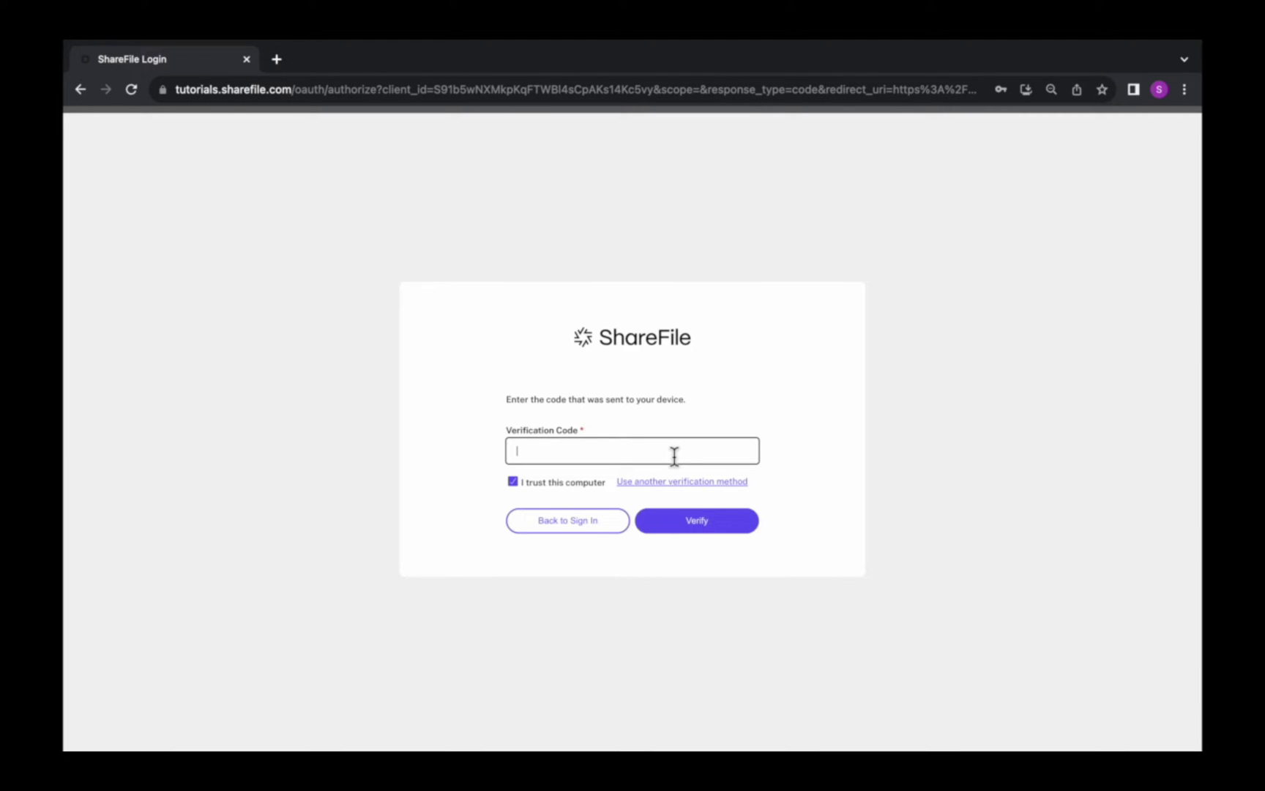
left_click(515, 485)
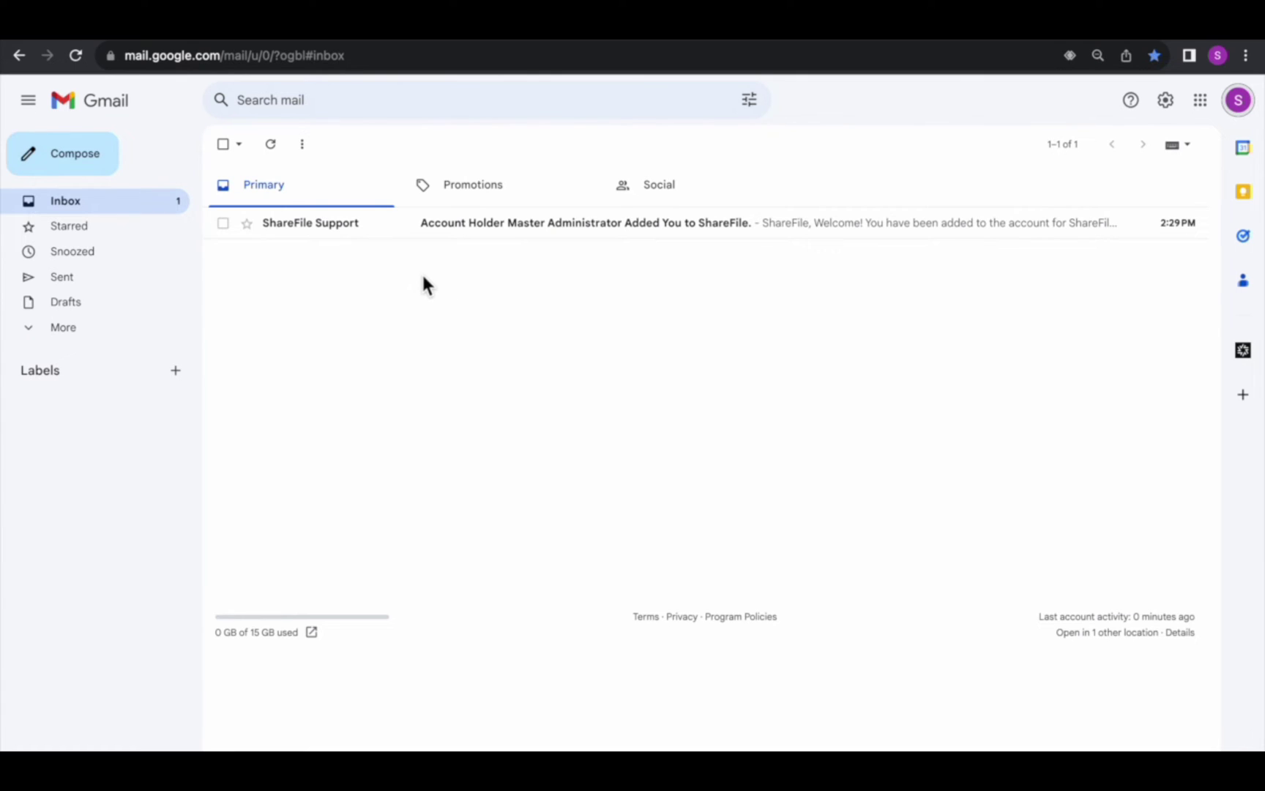
- Open the ShareFile invitation e-mail in Gmail and follow its Activate Account link
left_click(395, 224)
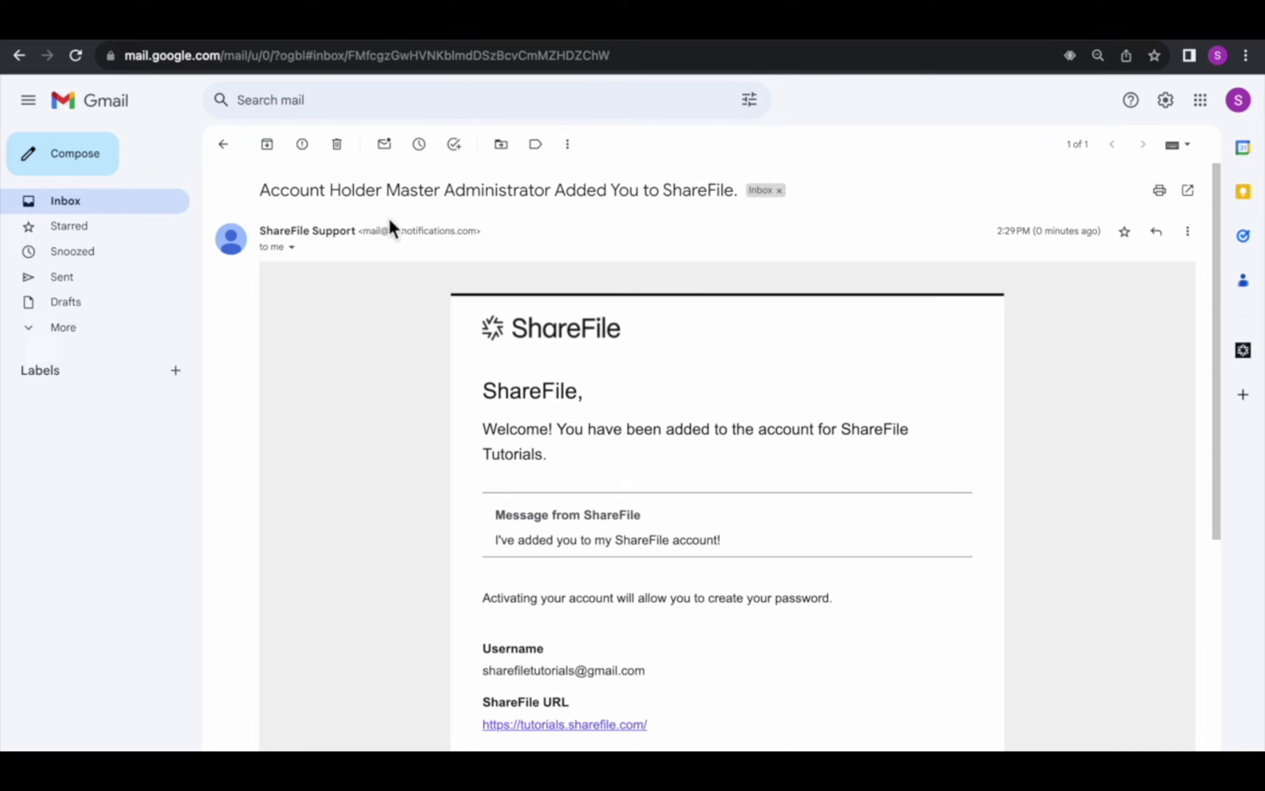
scroll(861, 591, "down", 3)
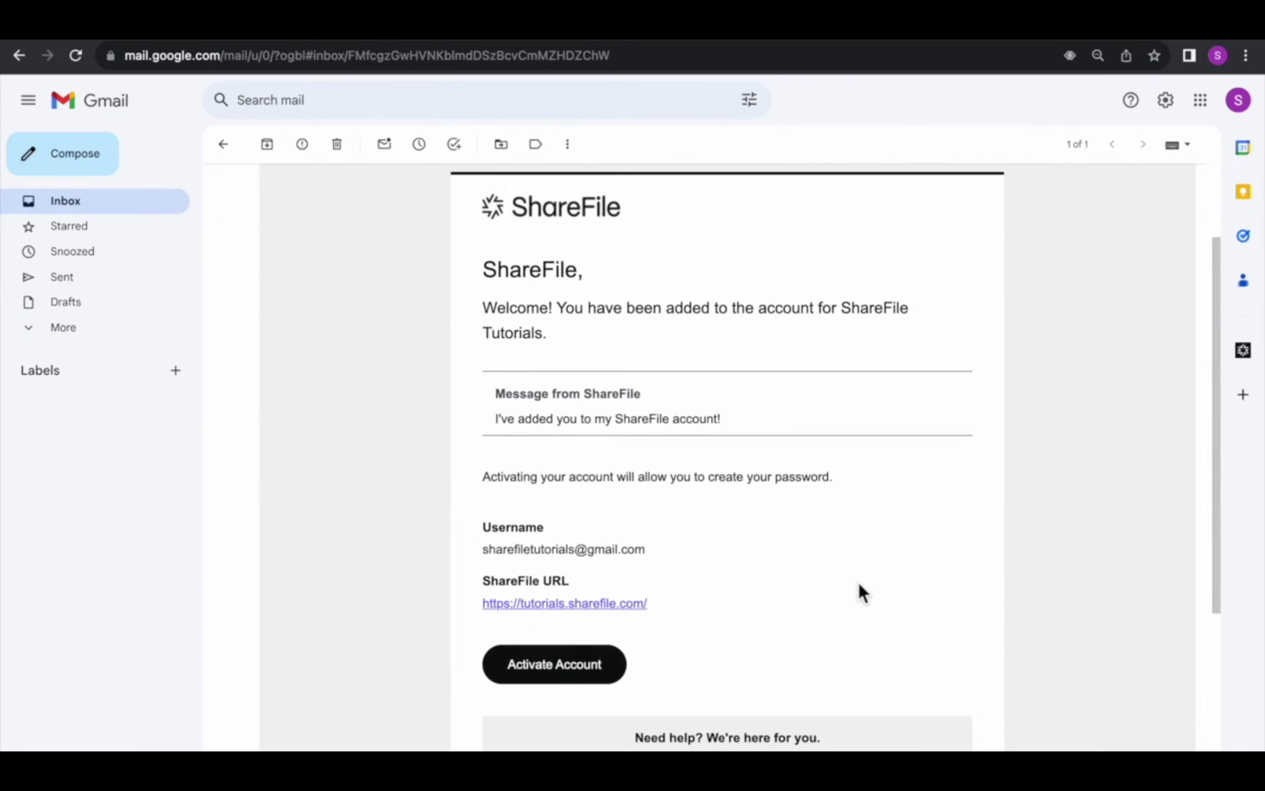
left_click(605, 679)
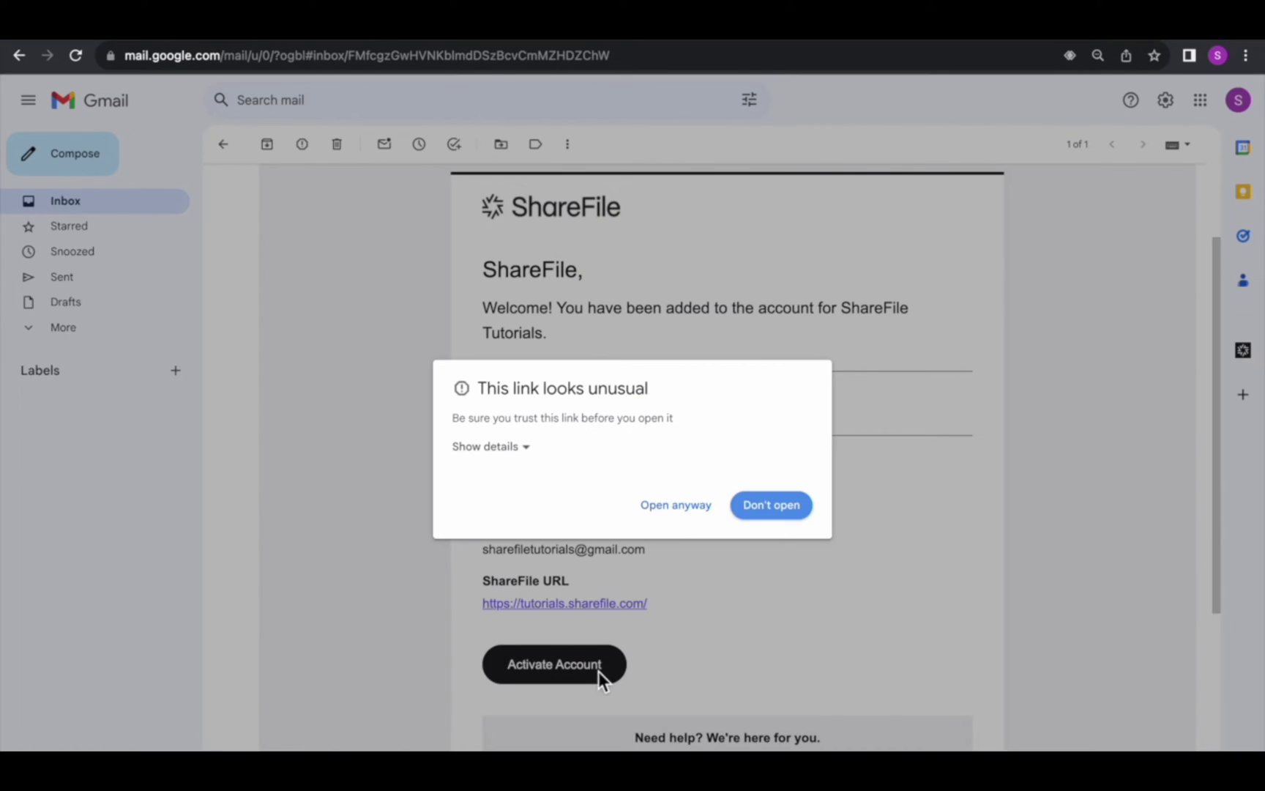
- Open the activation link despite the warning and confirm personal info with the phone number
left_click(708, 507)
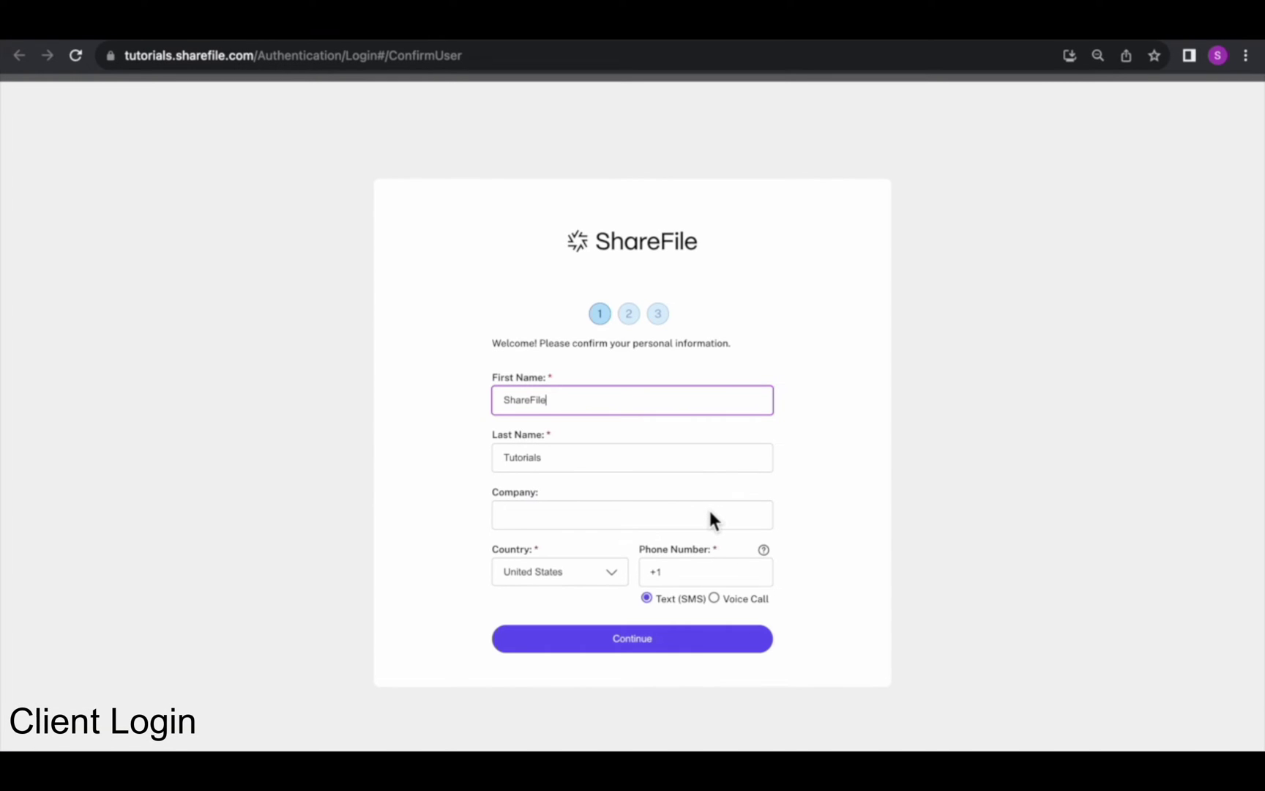
left_click(697, 573)
type("919")
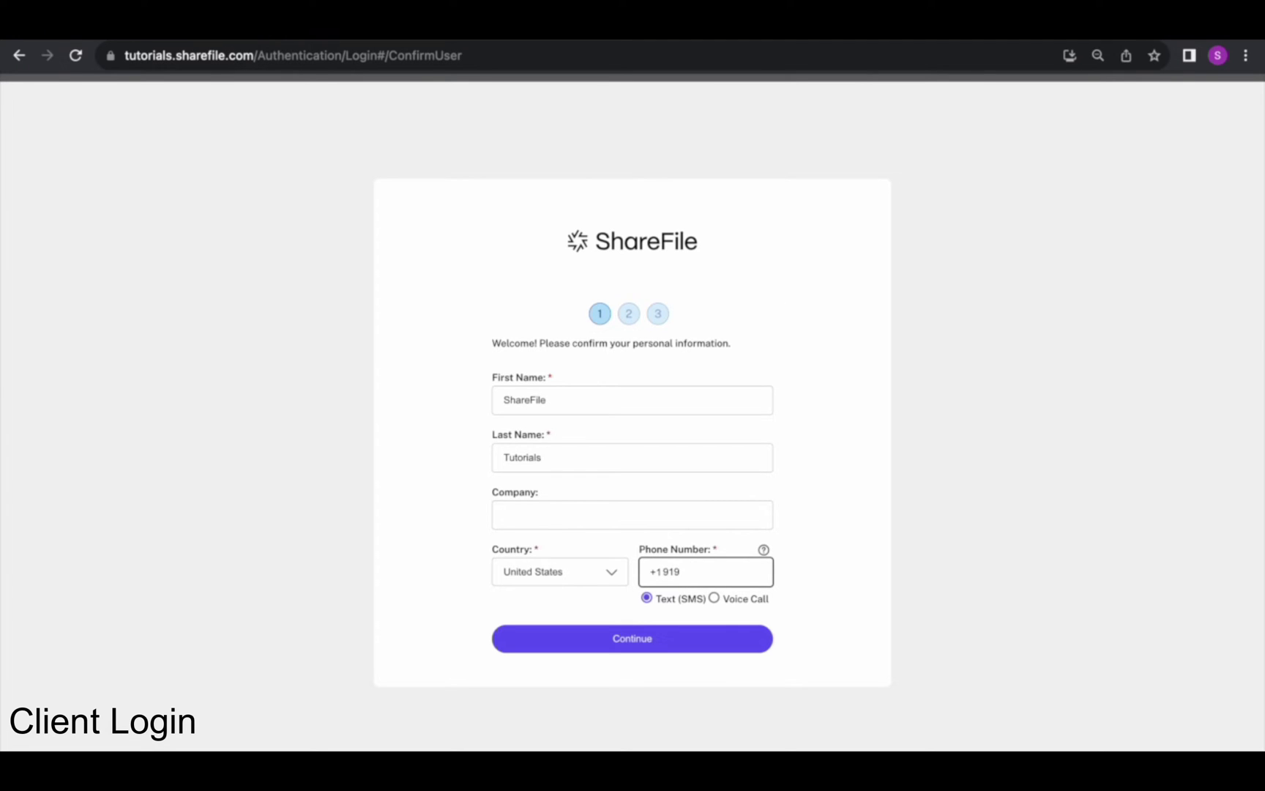
type("5550123")
left_click(688, 638)
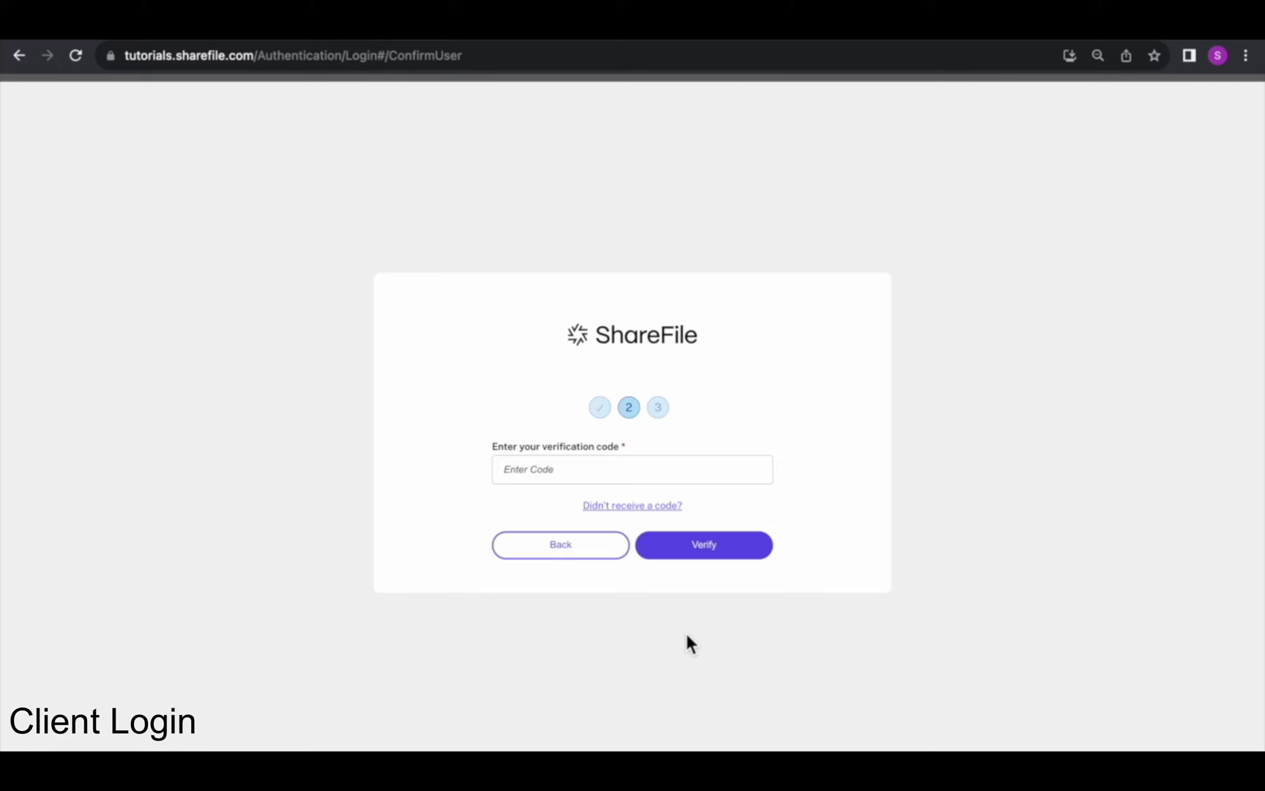
- Verify with the pasted code, create the new password, and save and sign in
key("super+v")
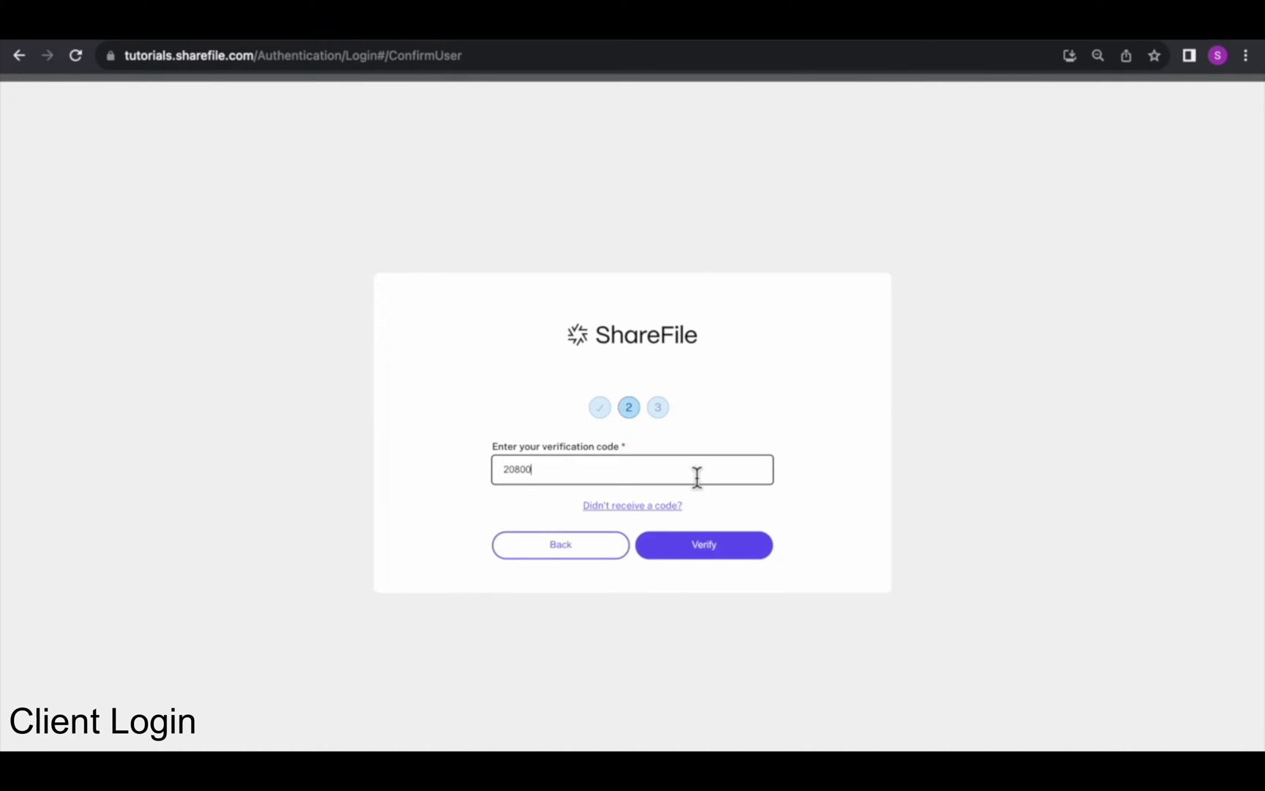
left_click(748, 548)
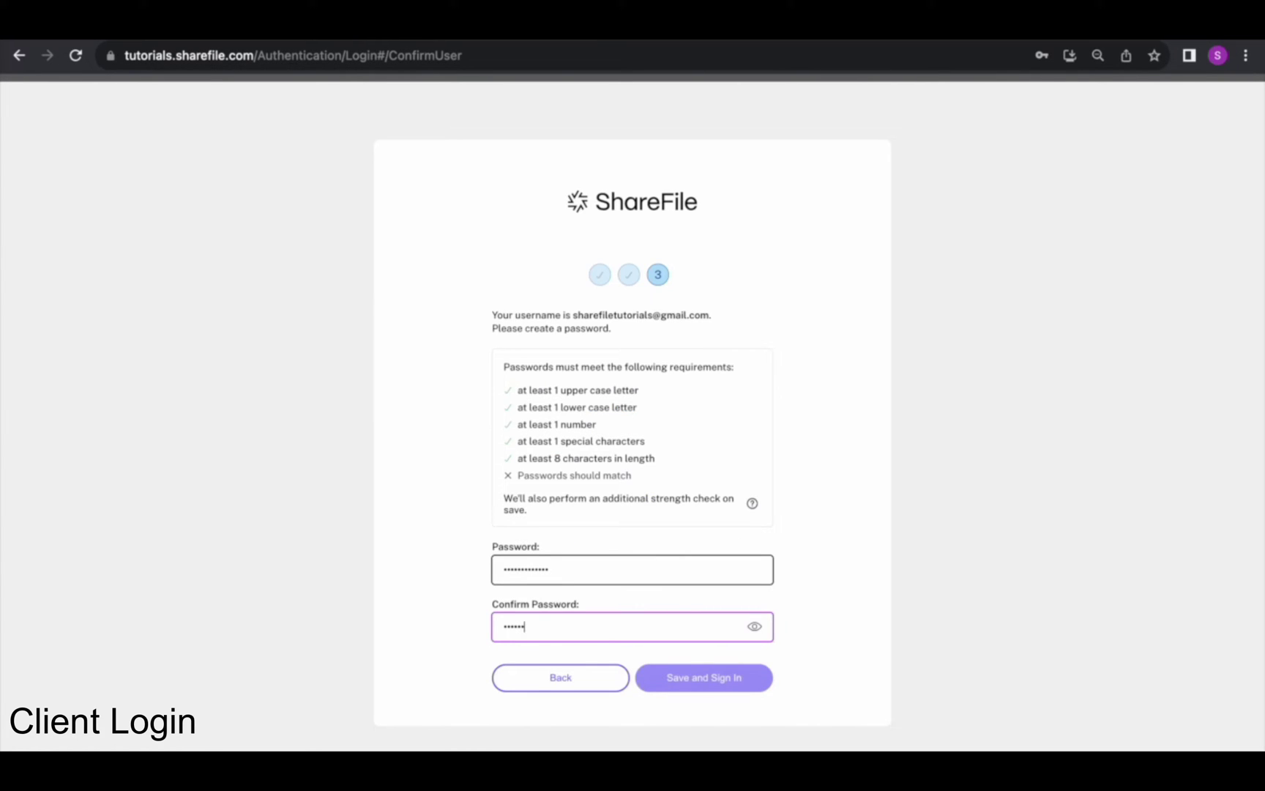
type("•")
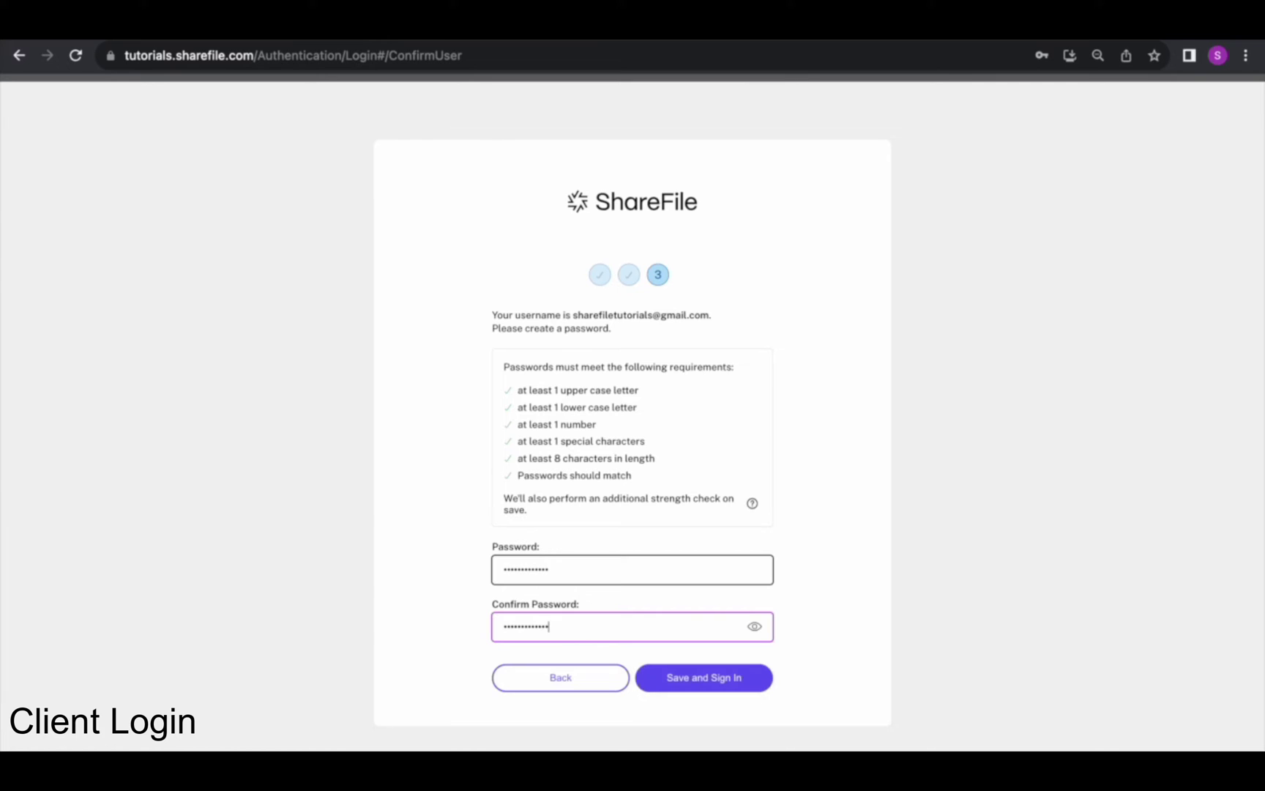
left_click(708, 688)
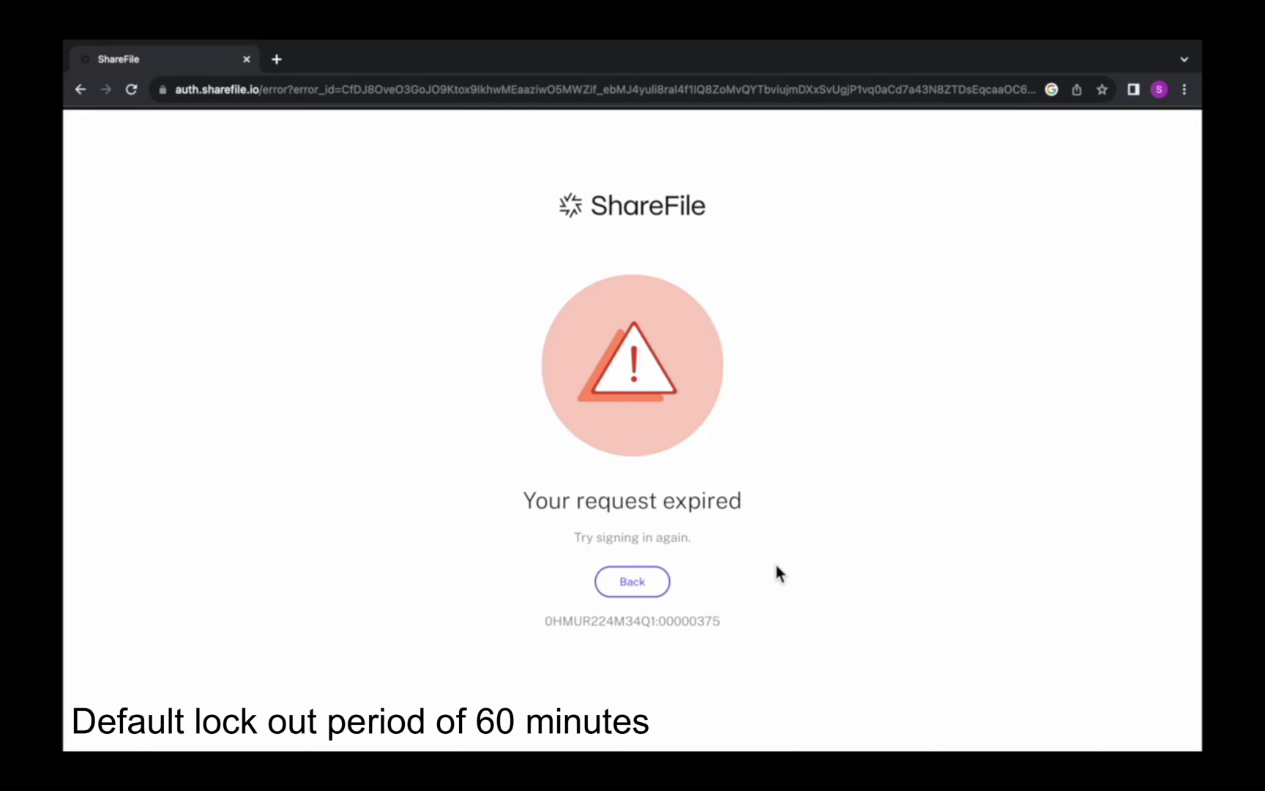
- Leave the 'Your request expired' page via Back to reach the ShareFile login
left_click(652, 590)
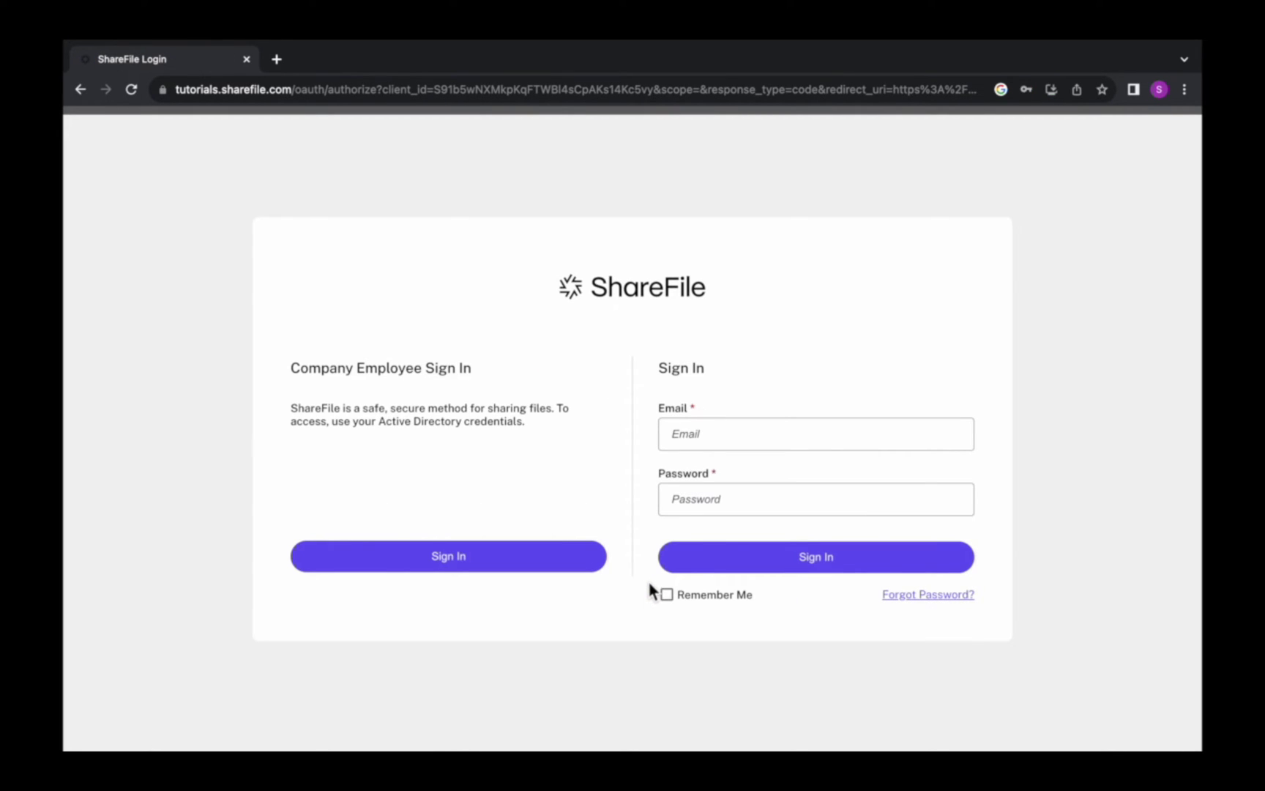
- Sign in with the saved admin login and keep inactive logout at 1 hour
left_click(737, 497)
left_click(797, 540)
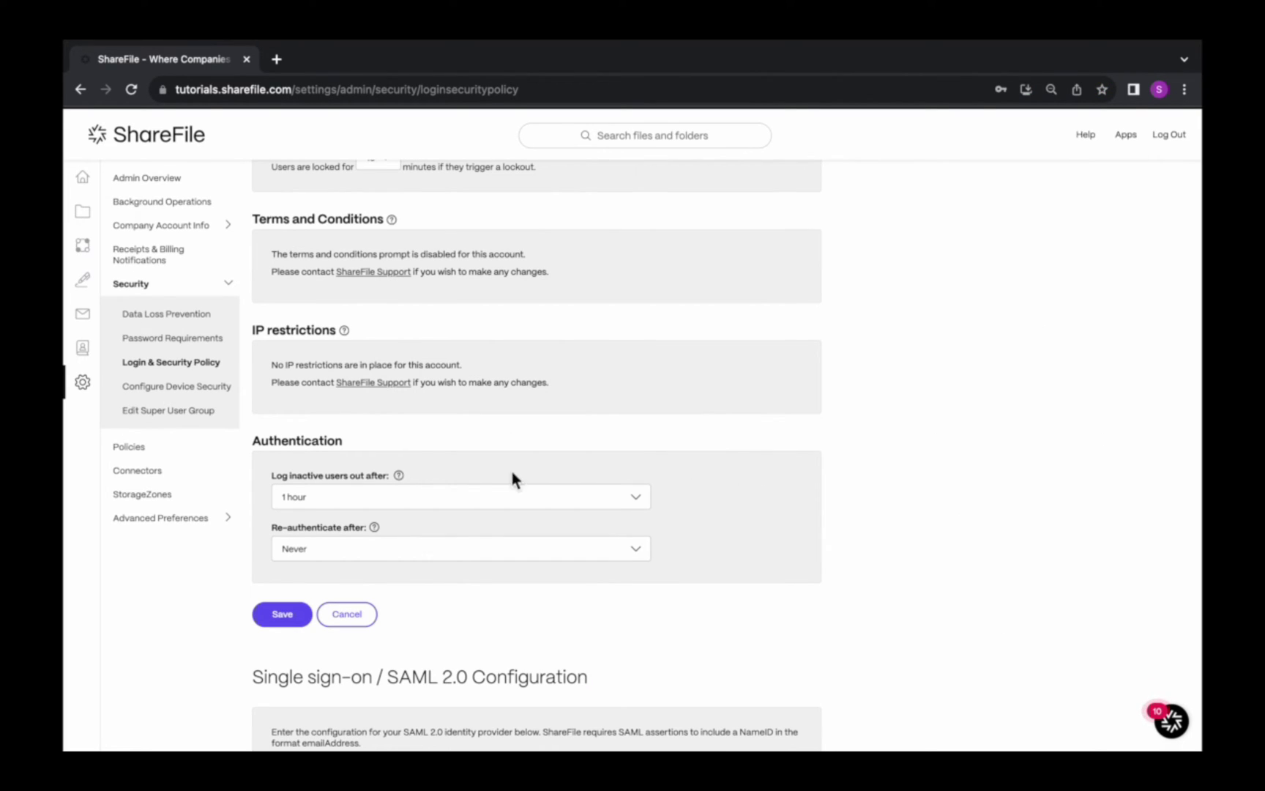
mouse_move(400, 480)
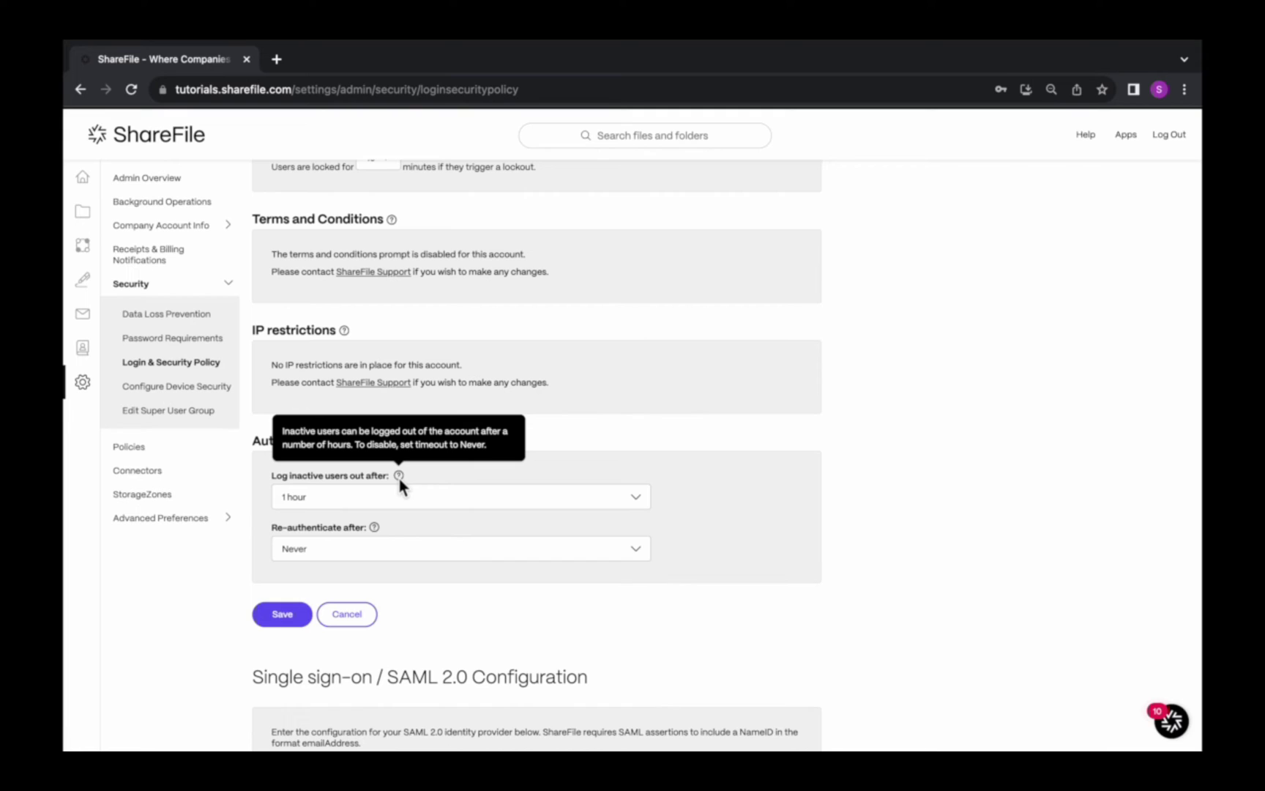
left_click(400, 500)
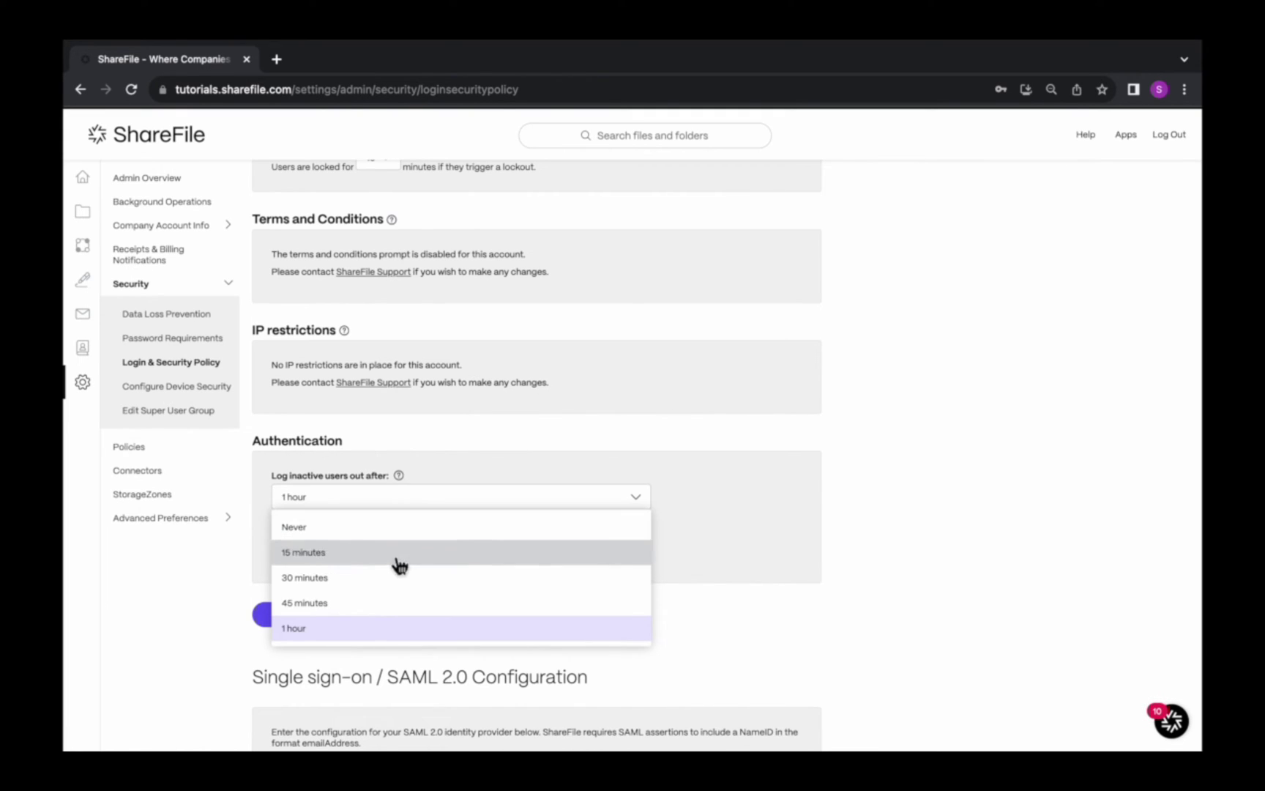
scroll(393, 637, "down", 3)
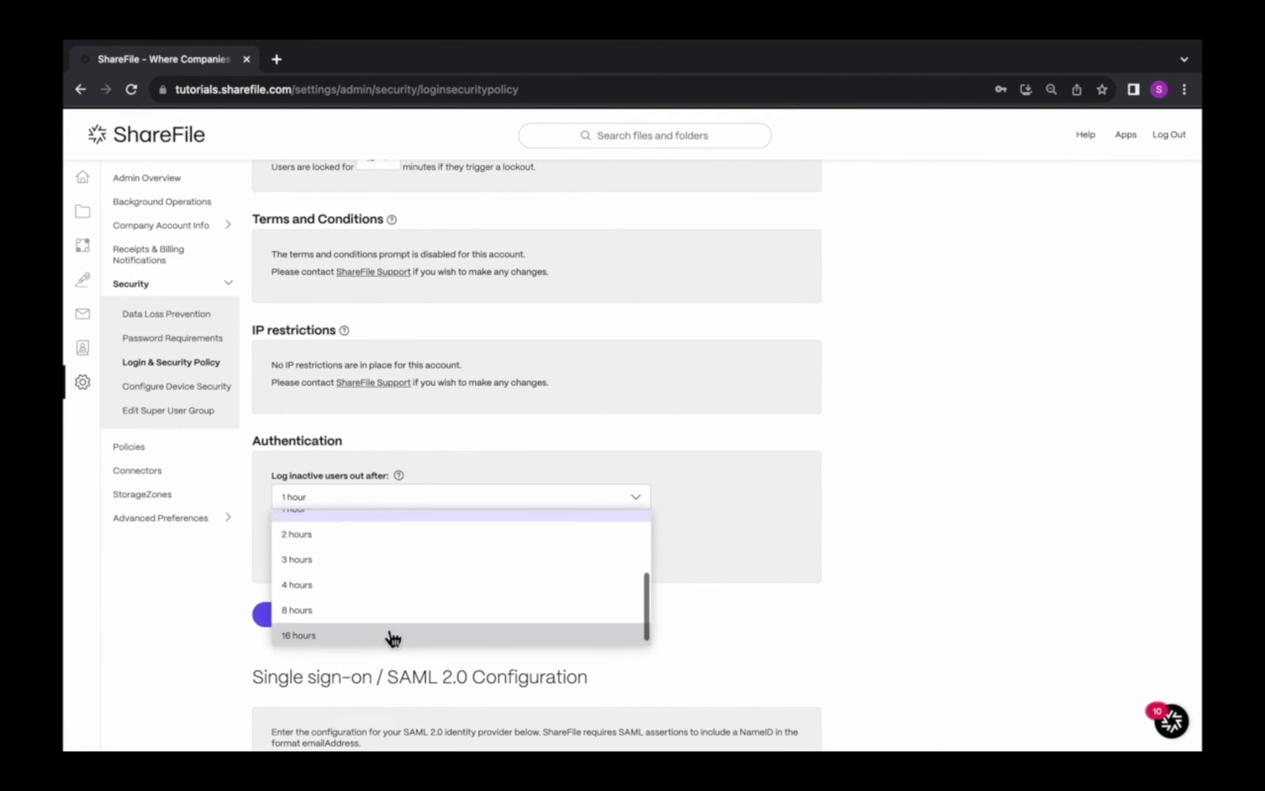
scroll(393, 637, "up", 3)
left_click(388, 634)
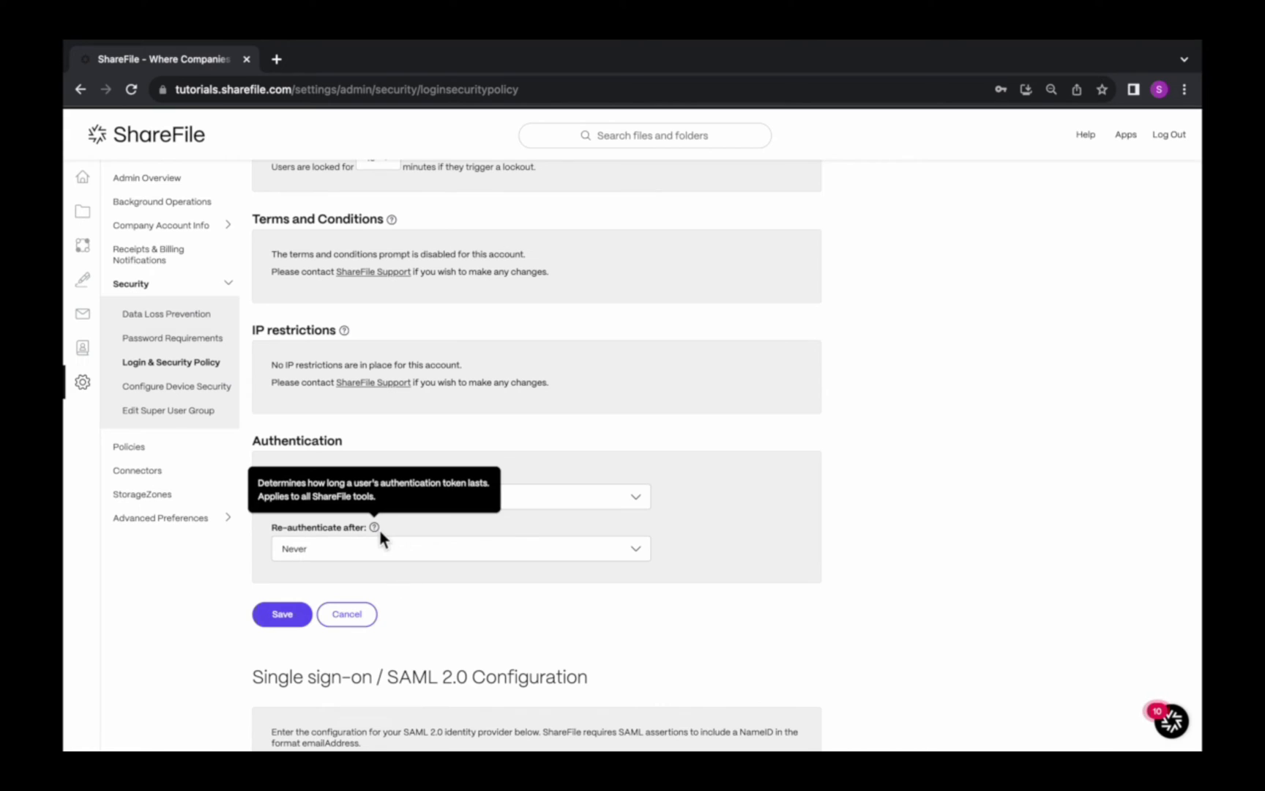
- Keep re-authentication set to Never and save the authentication policy
left_click(380, 550)
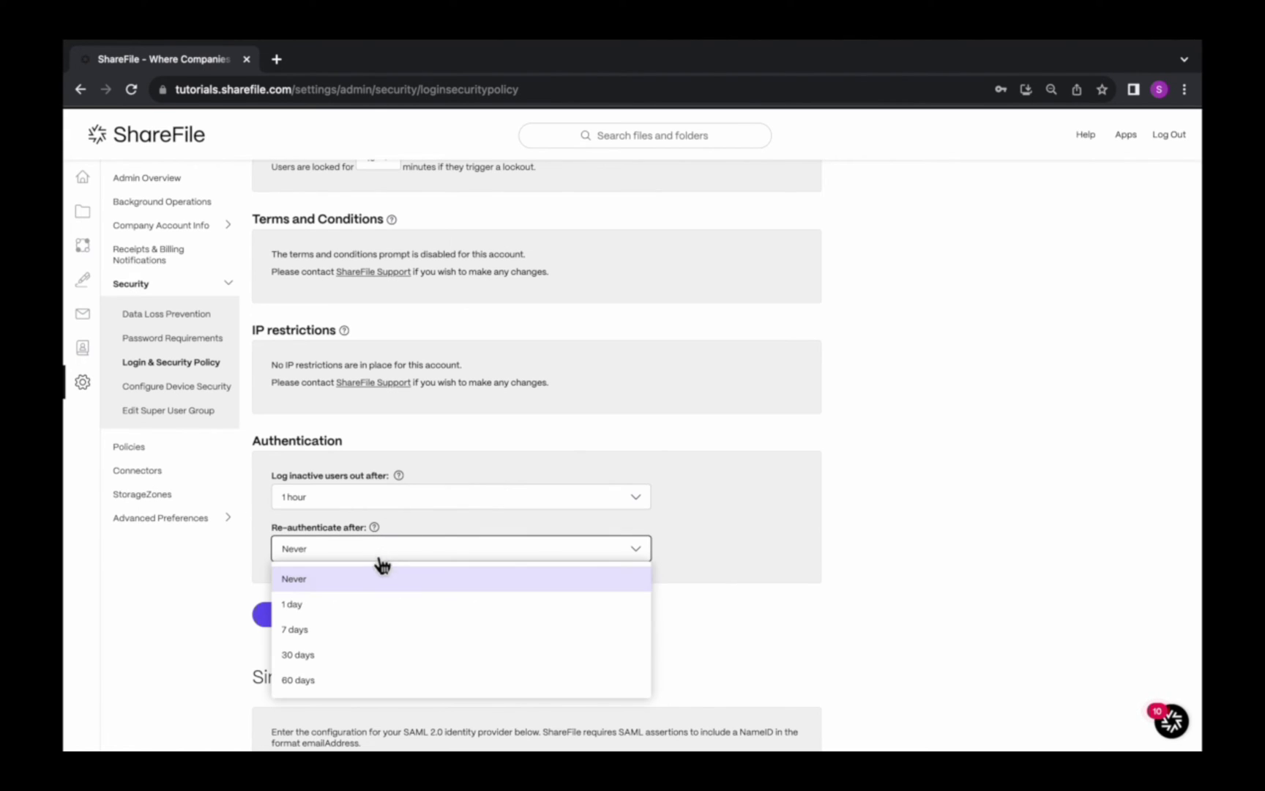
scroll(366, 686, "down", 1)
scroll(366, 686, "up", 1)
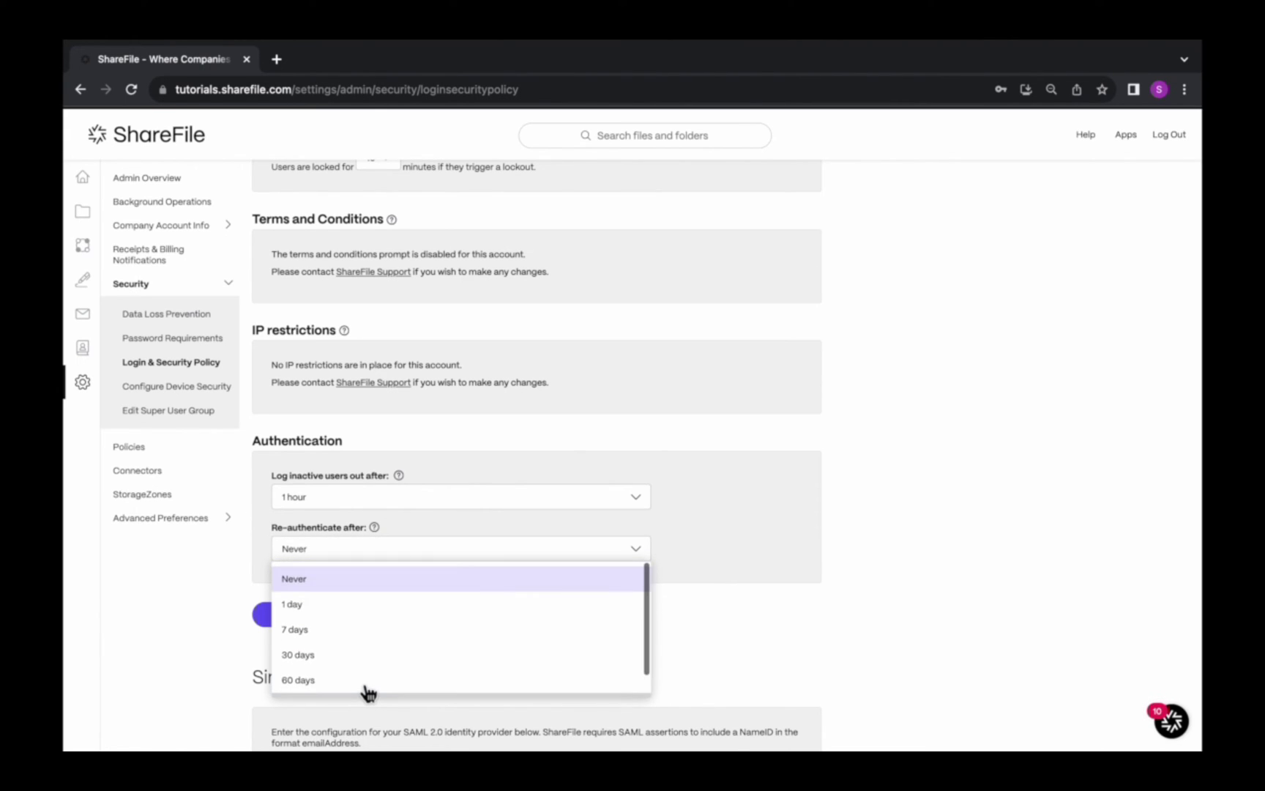
left_click(367, 584)
left_click(299, 616)
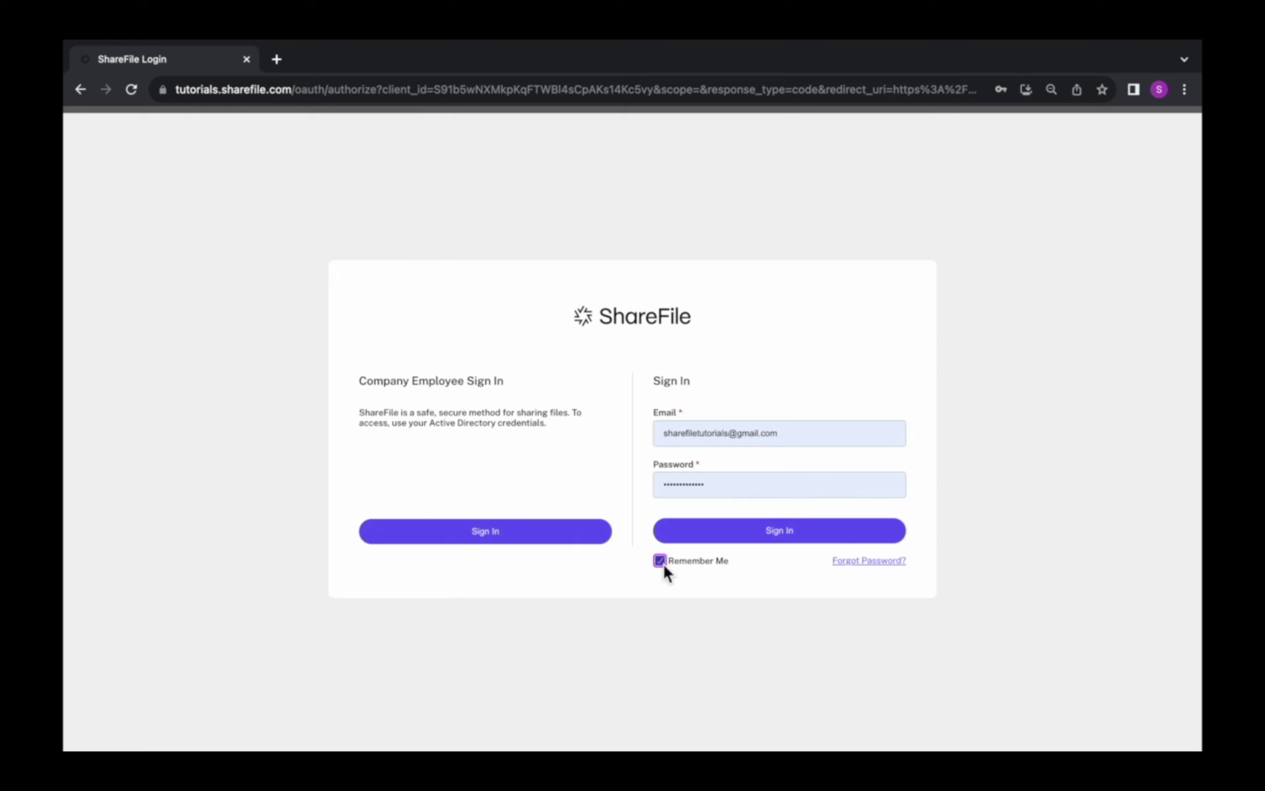
- Submit the sign-in form with saved credentials and Remember Me ticked
left_click(695, 536)
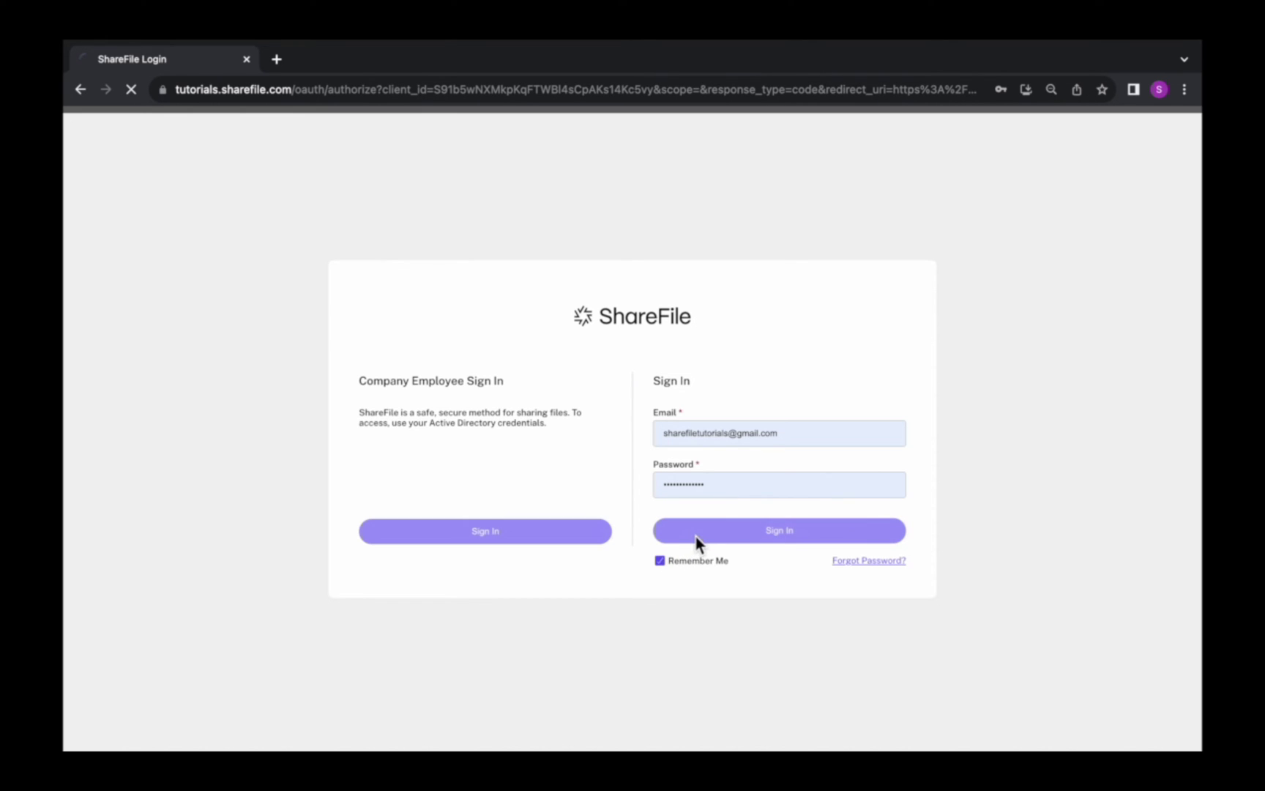